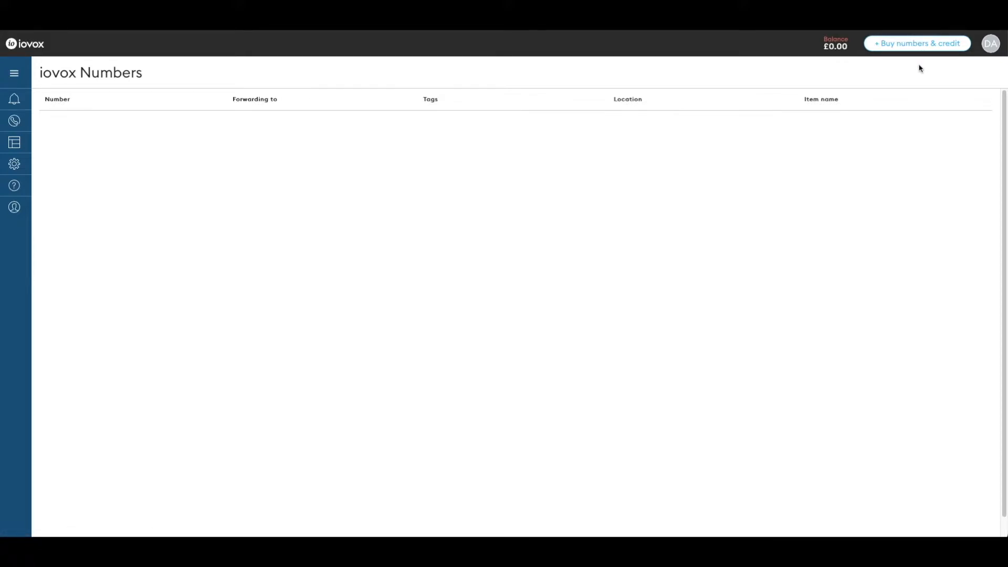
Search United States area codes for 'las vega' on the Buy numbers & credit page.
click(918, 44)
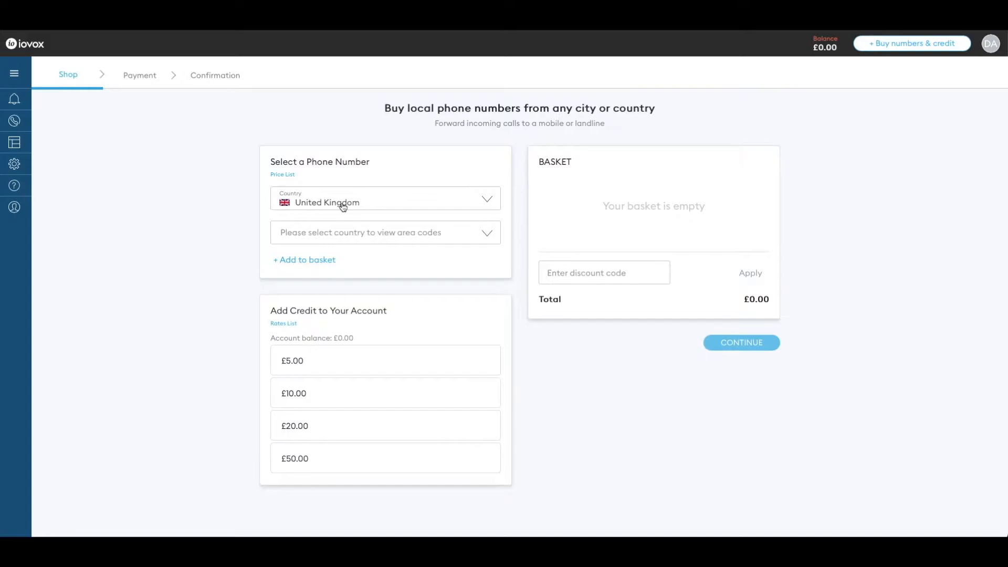
click(342, 206)
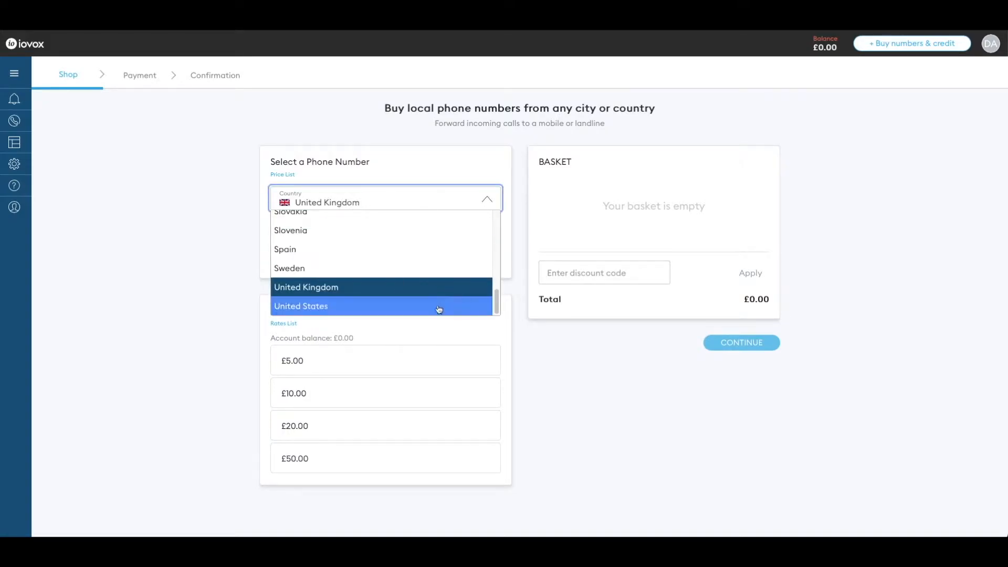
click(437, 307)
click(229, 251)
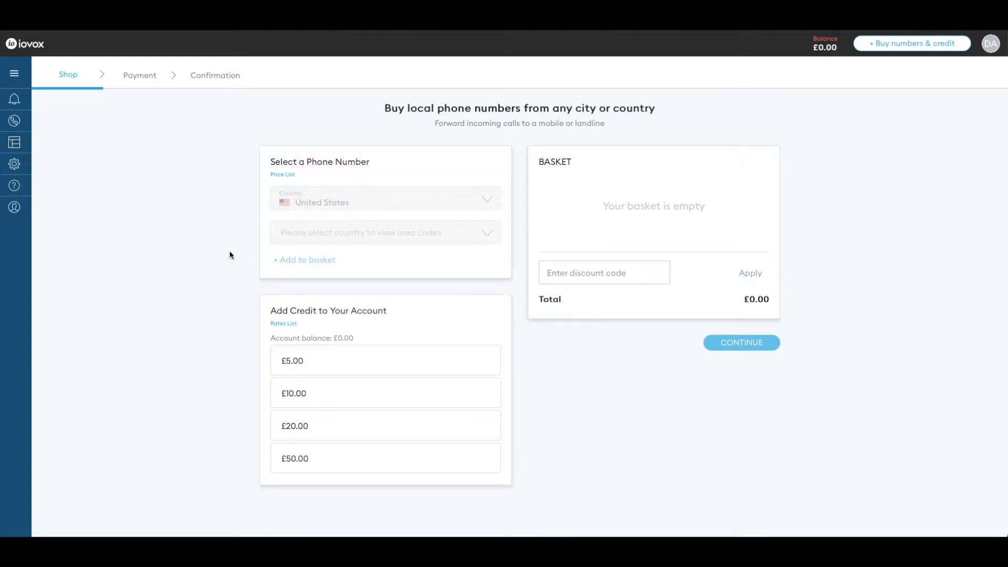
click(441, 240)
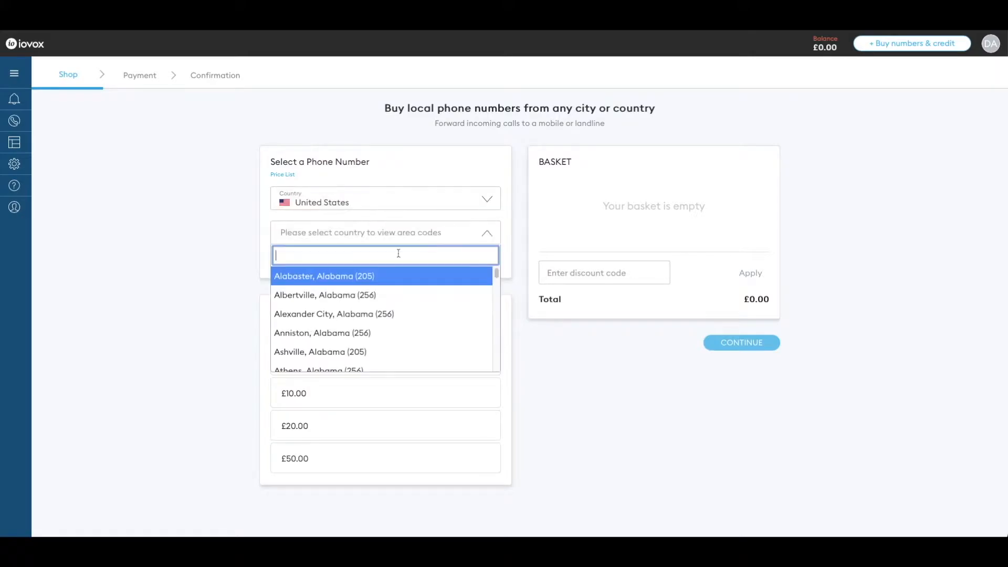
text(las vega)
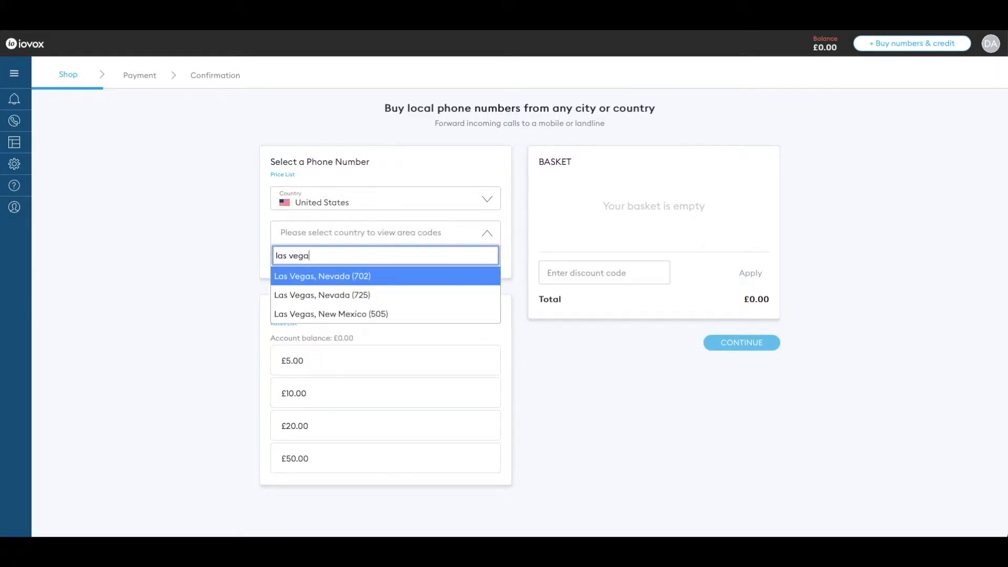
Add a Las Vegas, Nevada (702) number and £5.00 credit to the basket, then proceed to payment.
click(383, 274)
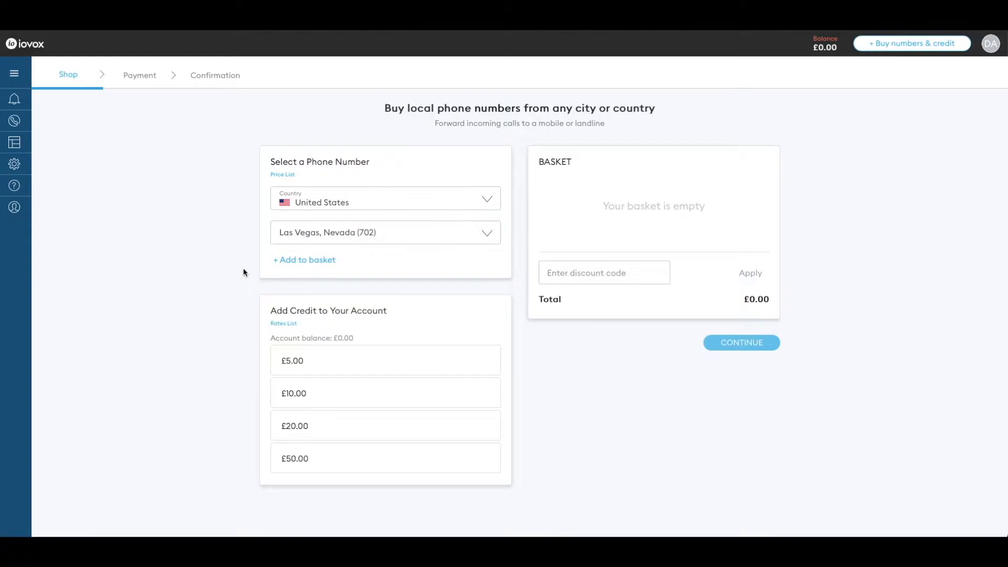
click(304, 263)
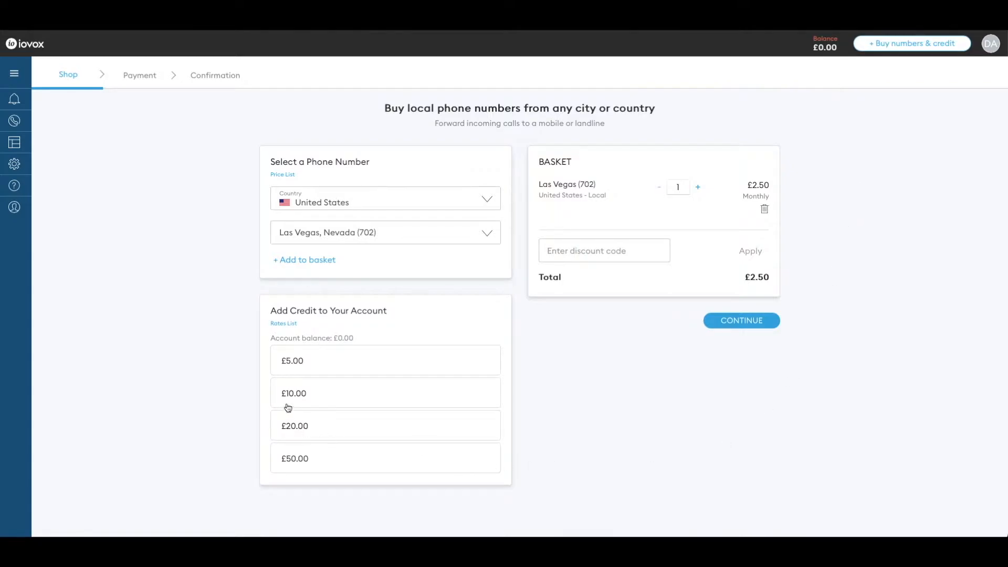
click(338, 366)
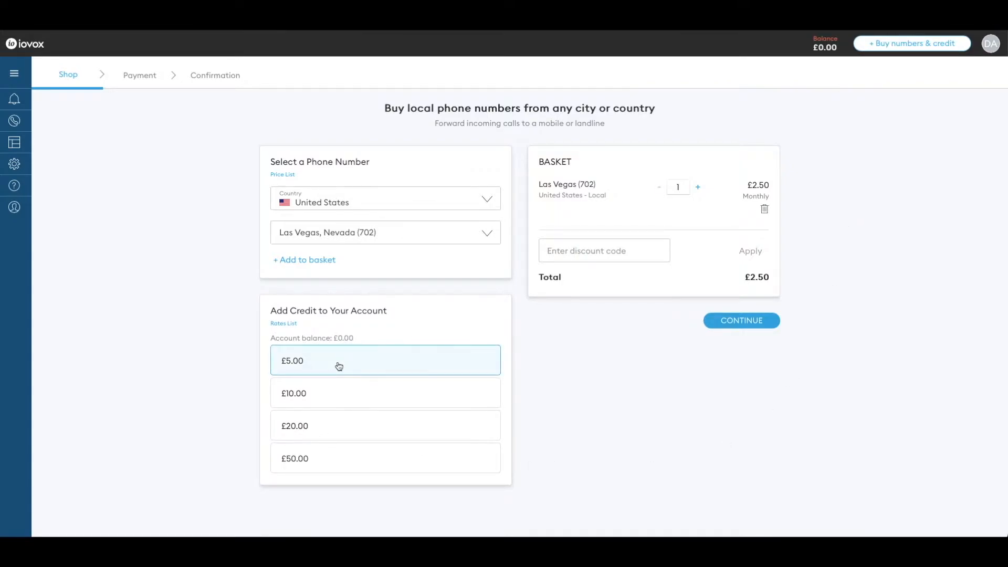
click(736, 373)
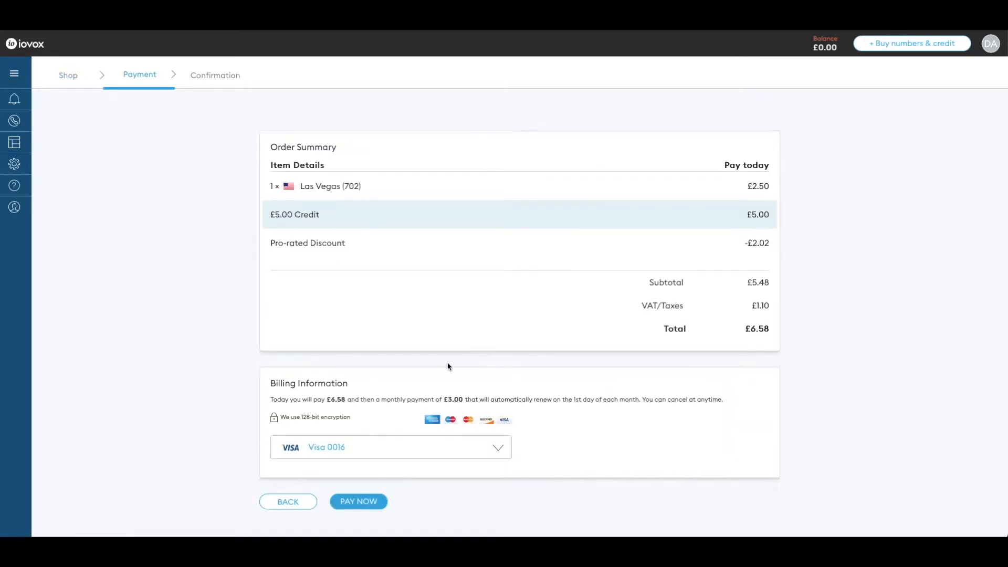
Pay for the order using the existing saved Visa card.
click(504, 451)
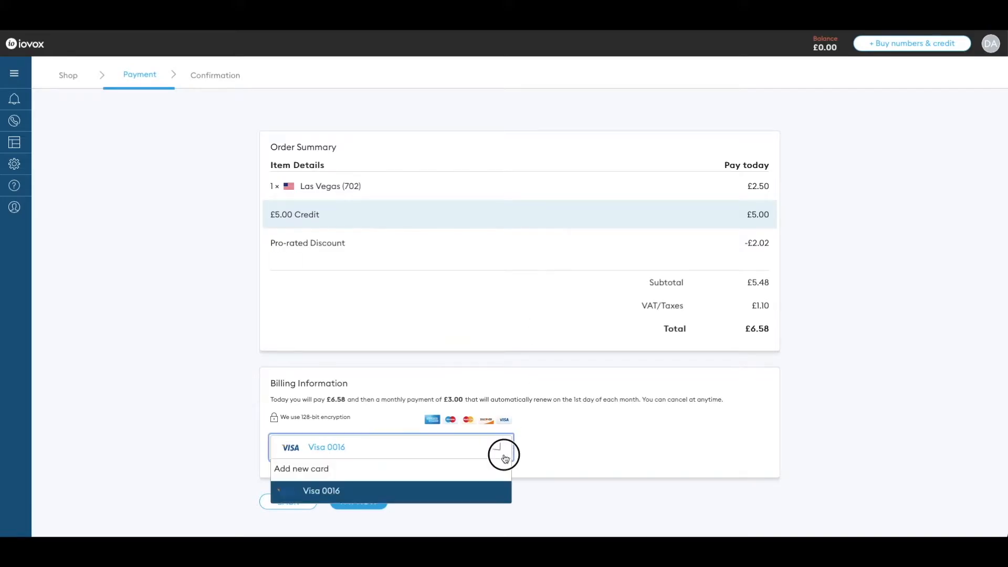
click(434, 487)
click(440, 490)
click(373, 502)
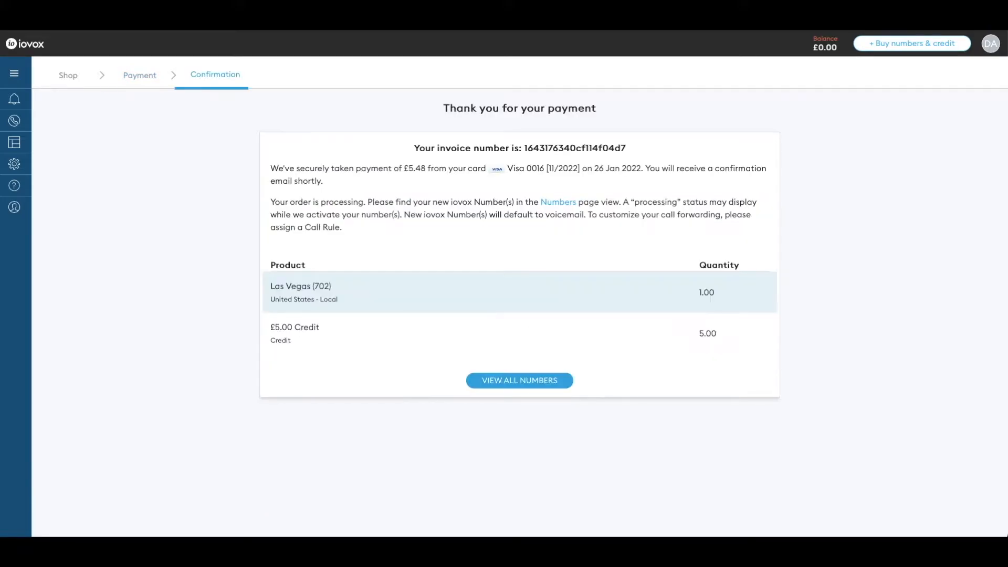
View all owned numbers, including the new (702) Las Vegas number forwarding to Voicemail.
click(520, 382)
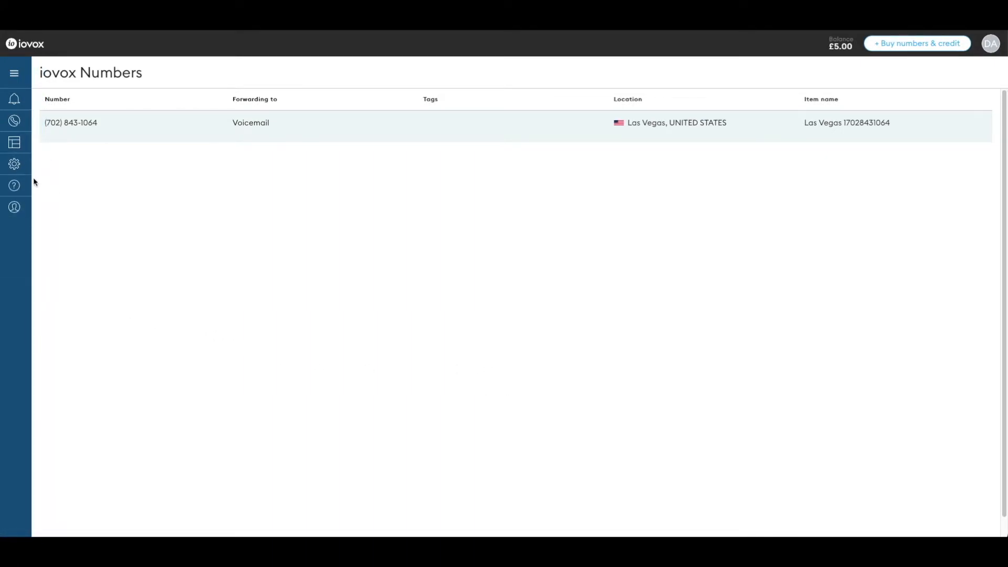
mouse_move(27, 200)
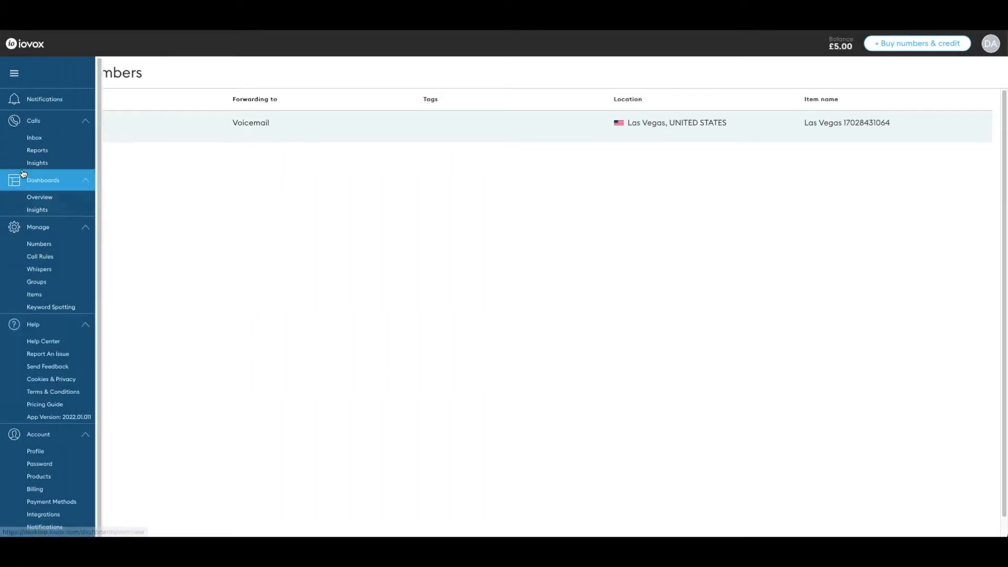
From Manage > Call Rules, create a new 'Forward to an individual' call rule.
click(37, 257)
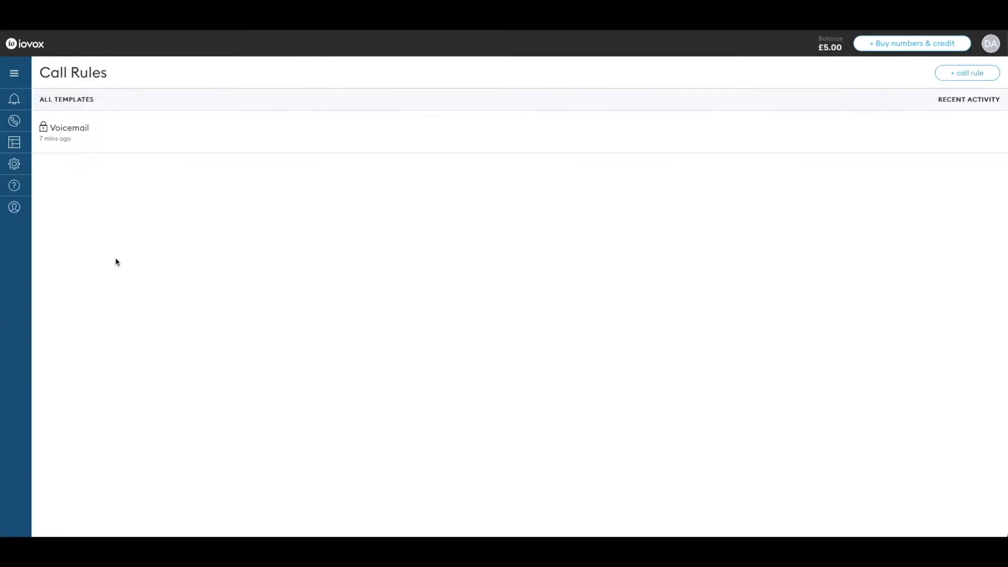
click(963, 78)
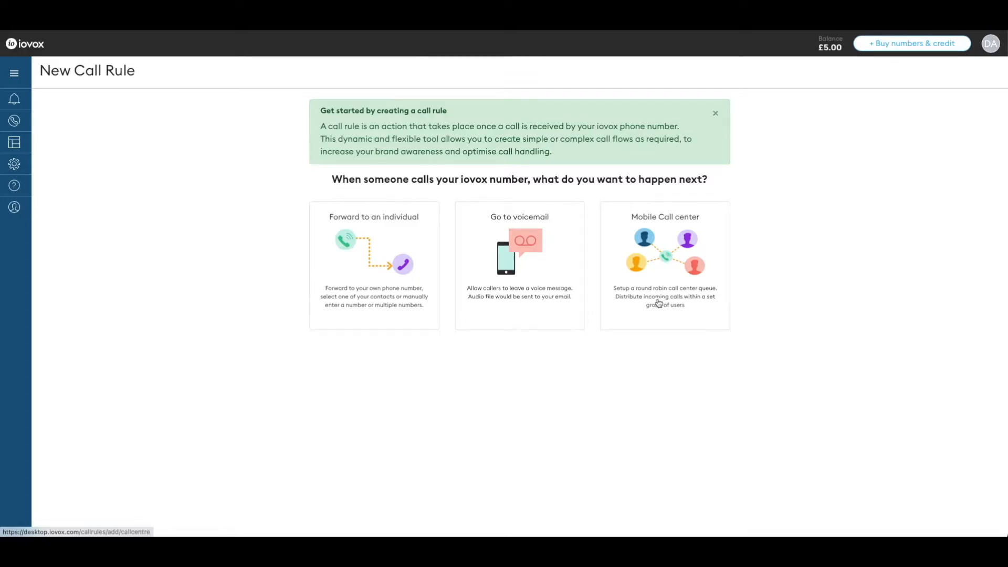
click(362, 292)
Name the rule 'Whisper to receiver, call recording, and auto-transcribe' and forward to a US 702-area number.
click(466, 131)
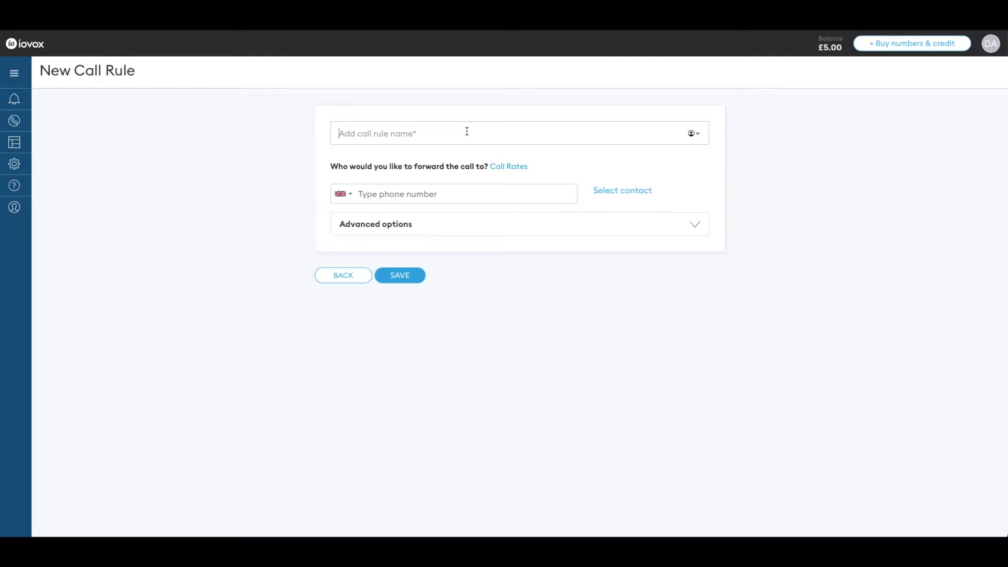
text(Whisper to receiver, call recording, and auto-transcribe)
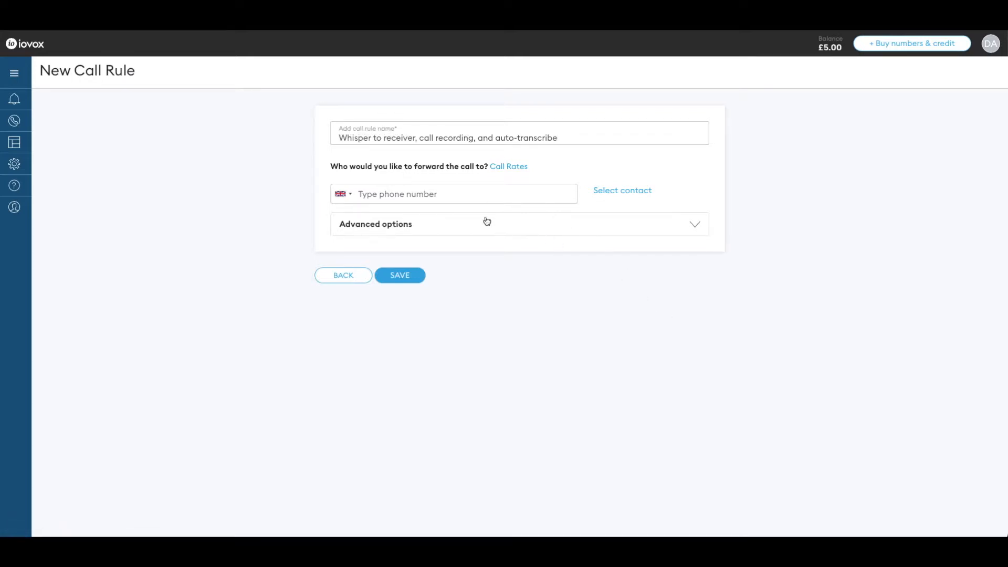
click(342, 194)
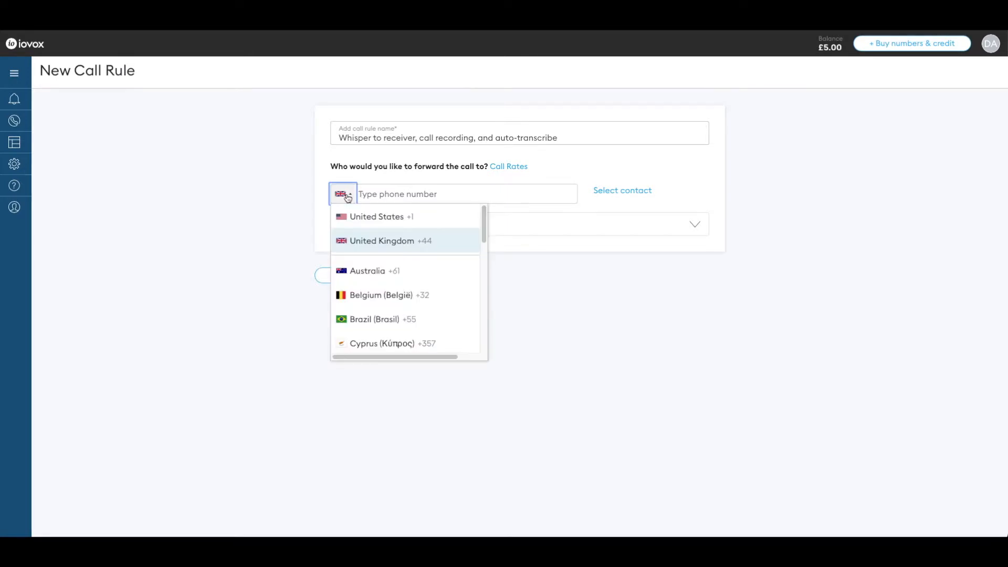
click(357, 220)
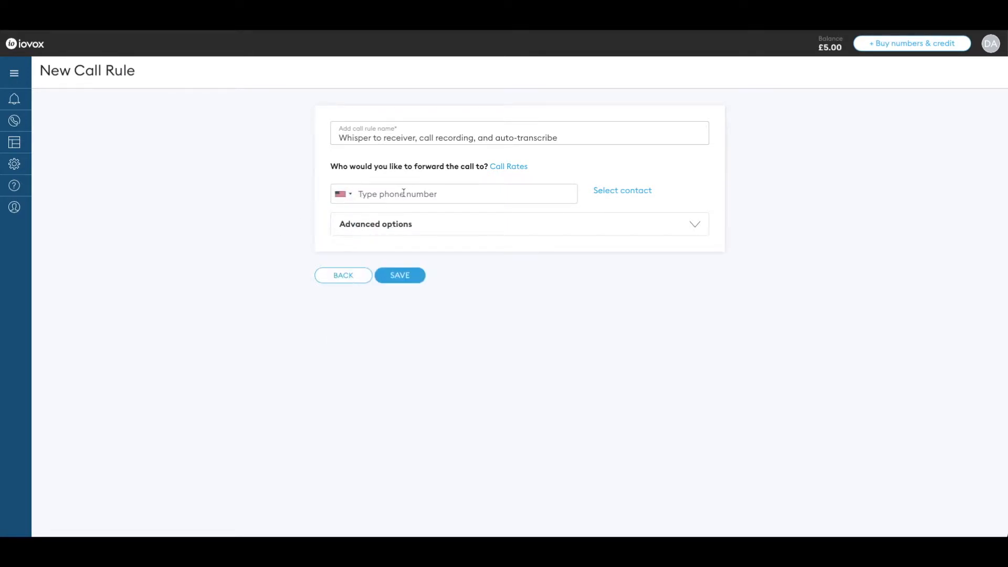
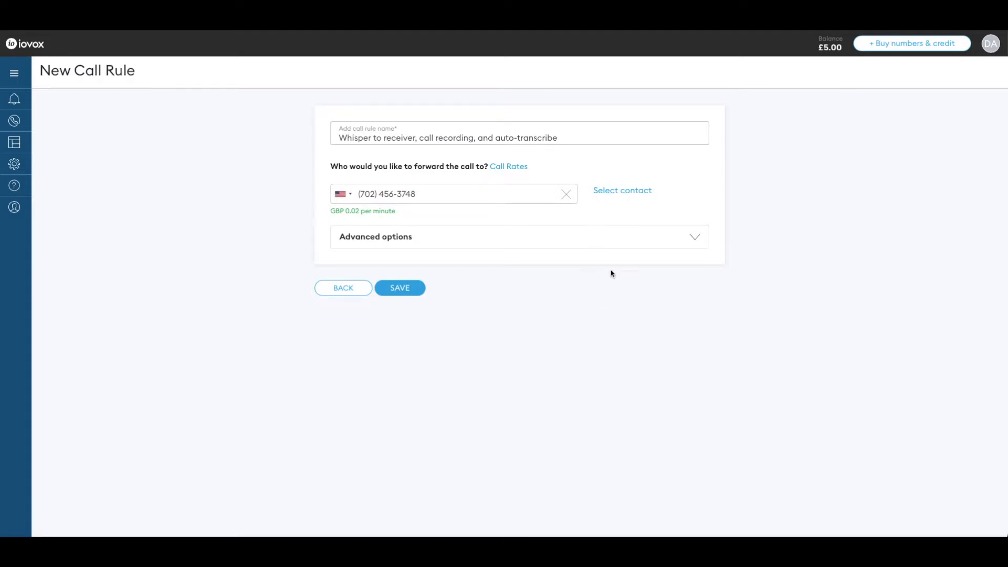
In Advanced options, enable the GA Lead whisper to receiver, call recording and auto transcription.
click(632, 244)
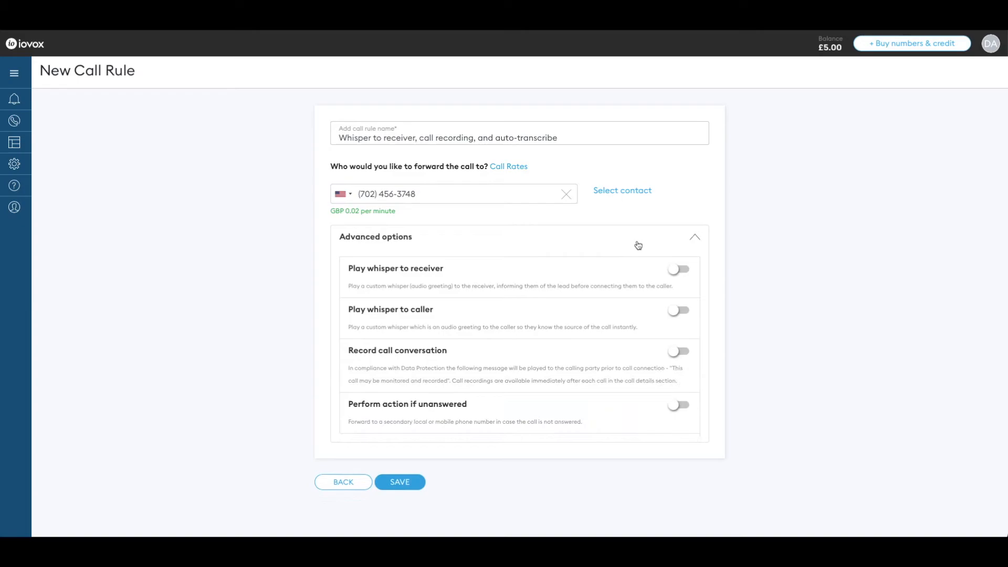
click(687, 273)
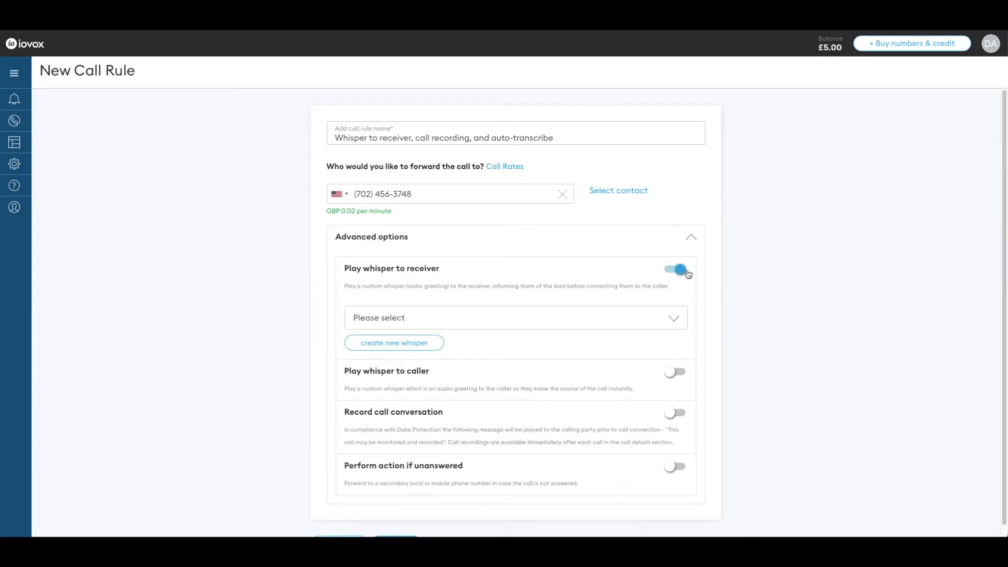
click(601, 321)
click(452, 359)
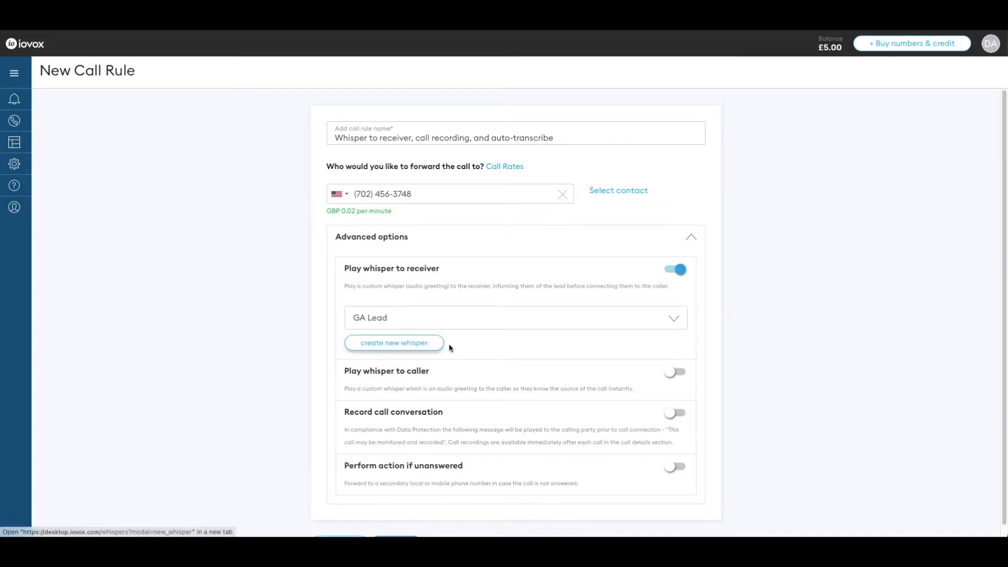
scroll(299, 439, down, 1)
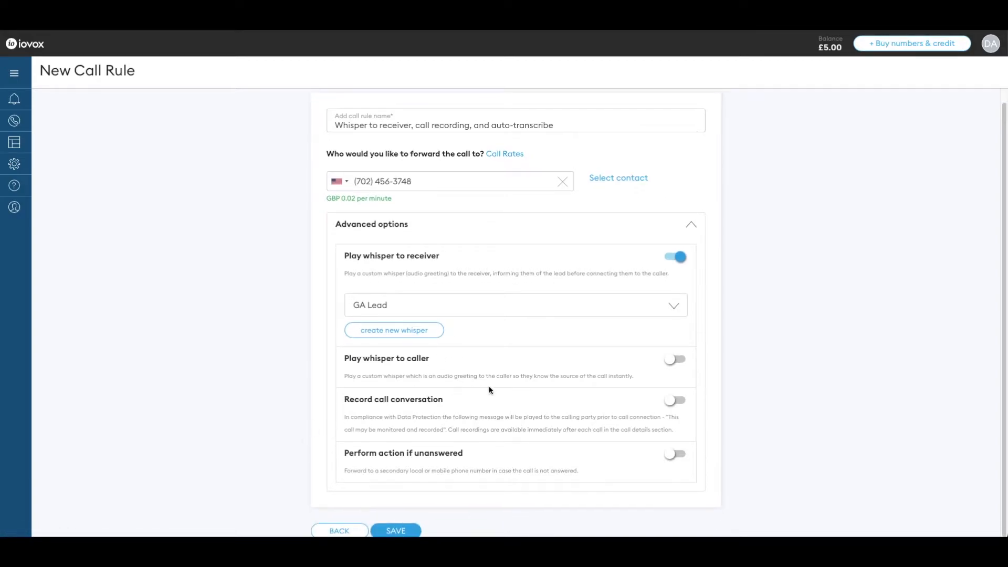
click(676, 402)
scroll(743, 417, down, 1)
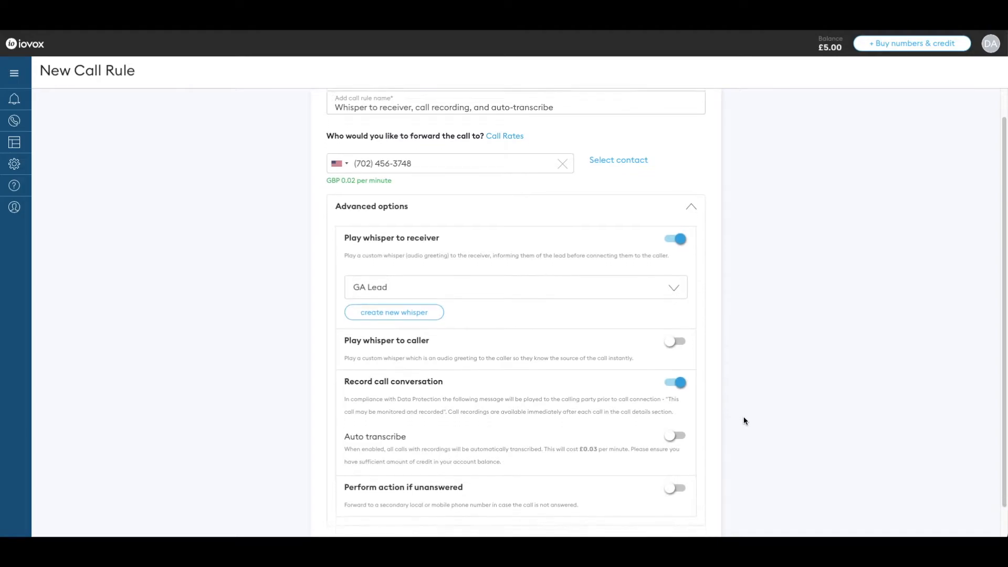
scroll(744, 420, down, 1)
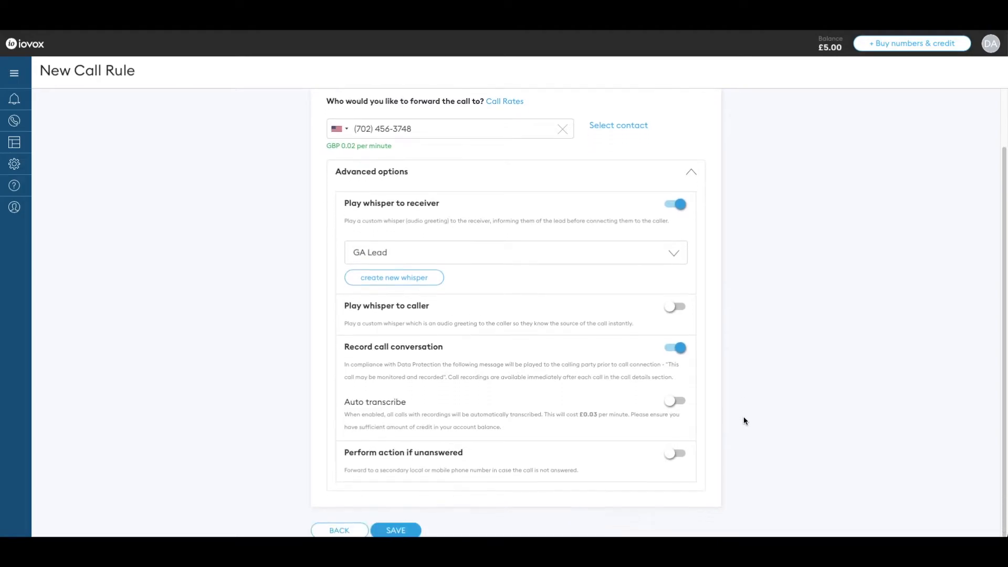
click(677, 402)
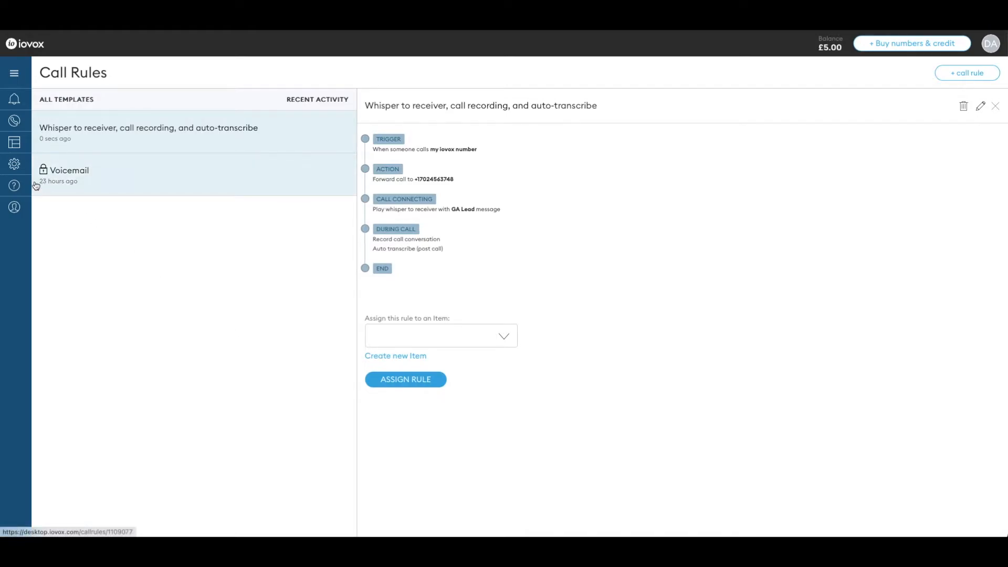
Open the Items page from the Manage menu in the sidebar.
mouse_move(19, 172)
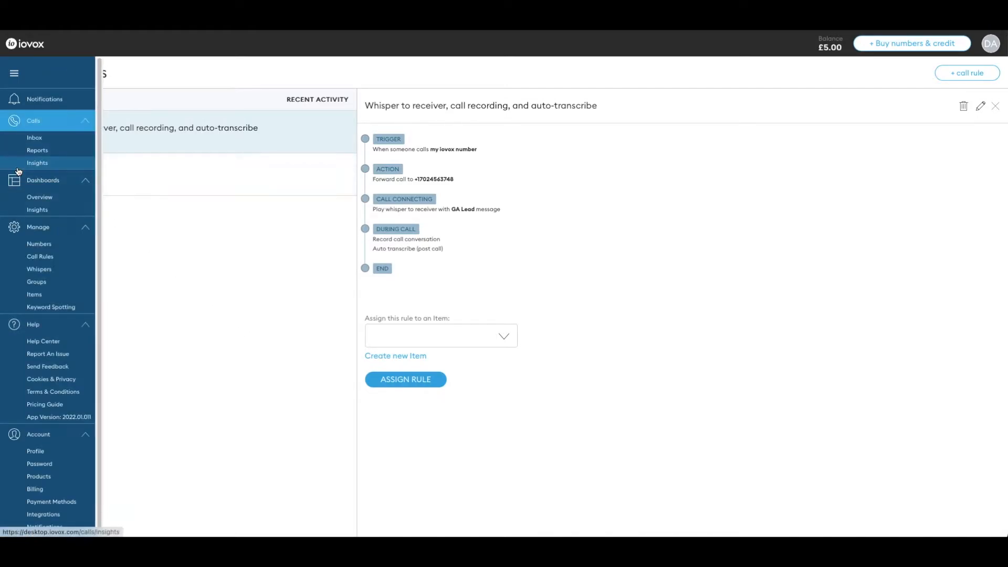
click(56, 297)
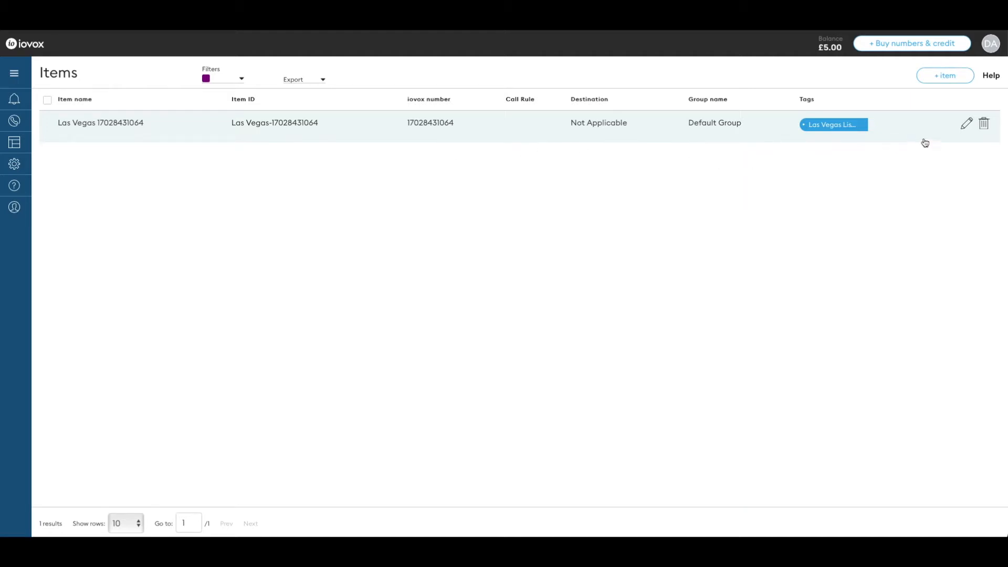
Rename the Las Vegas item to Google Adwords with Item ID abc234 and tag GA Lead.
click(964, 122)
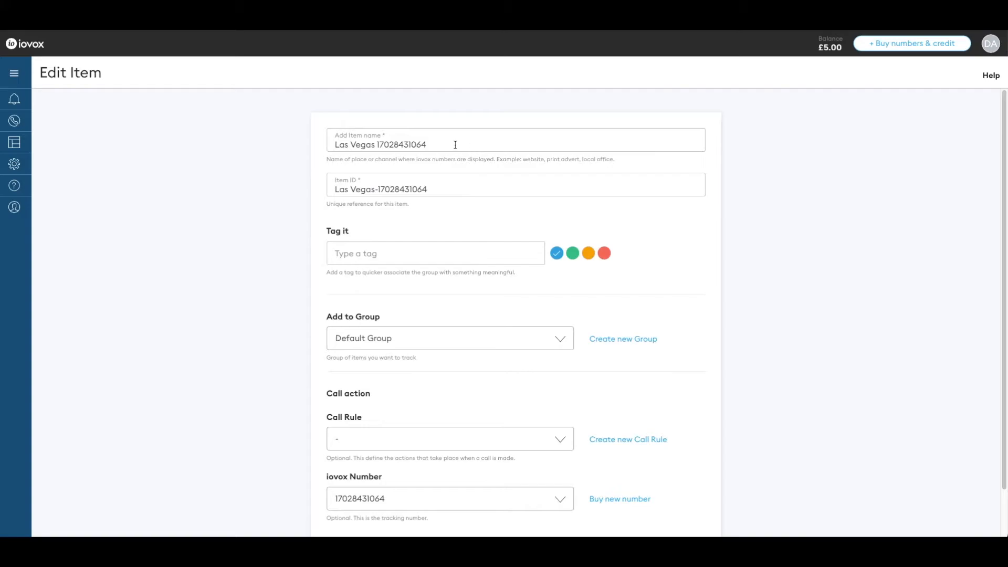
drag(454, 145, 317, 144)
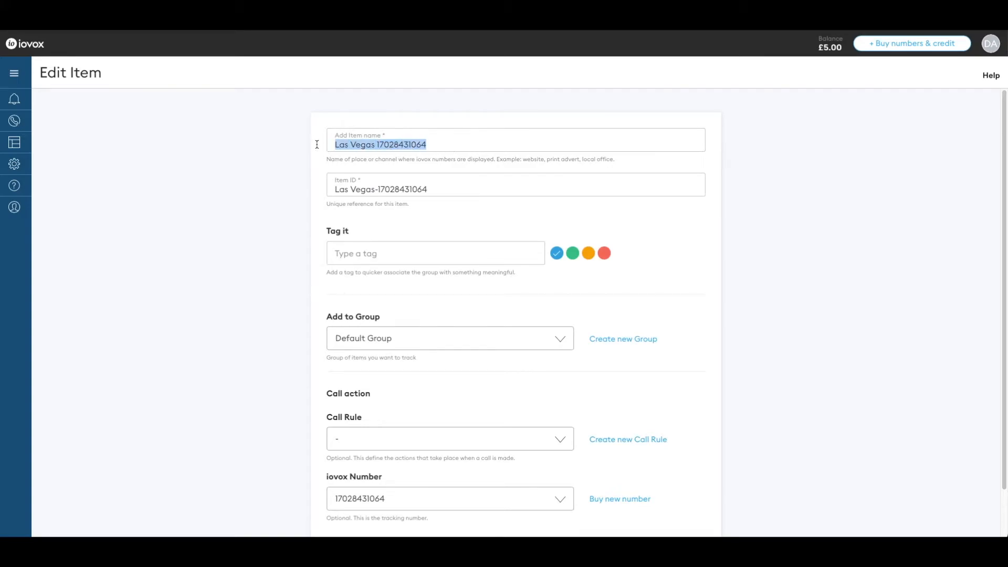
text(Google A)
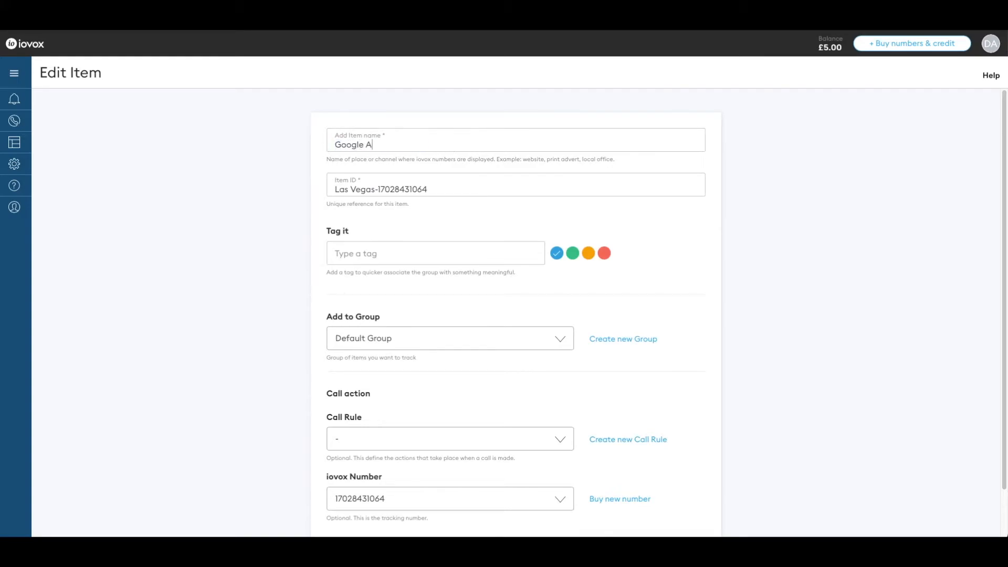
text(dwords)
drag(435, 186, 320, 186)
text(abc234)
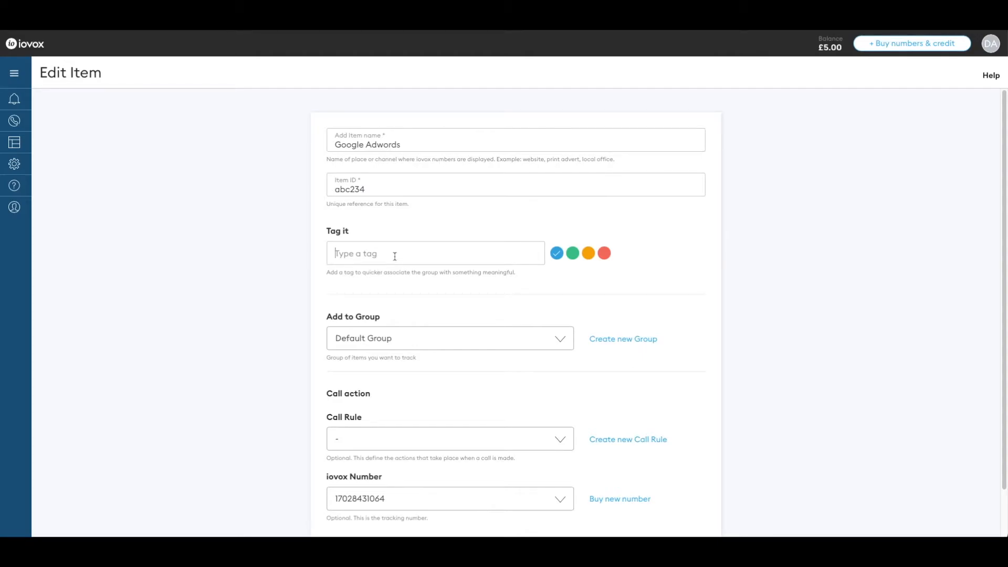
text(GA Lead)
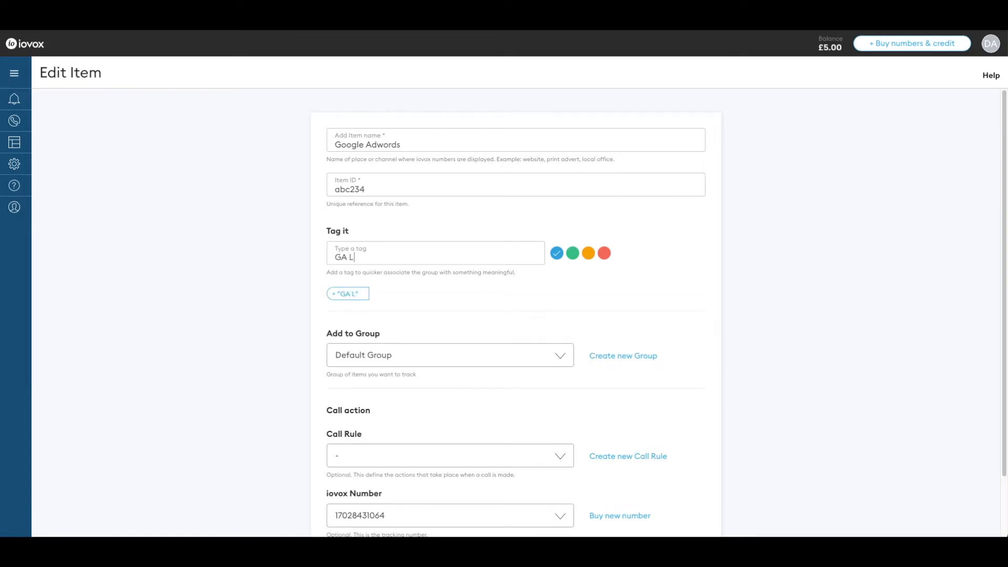
click(363, 293)
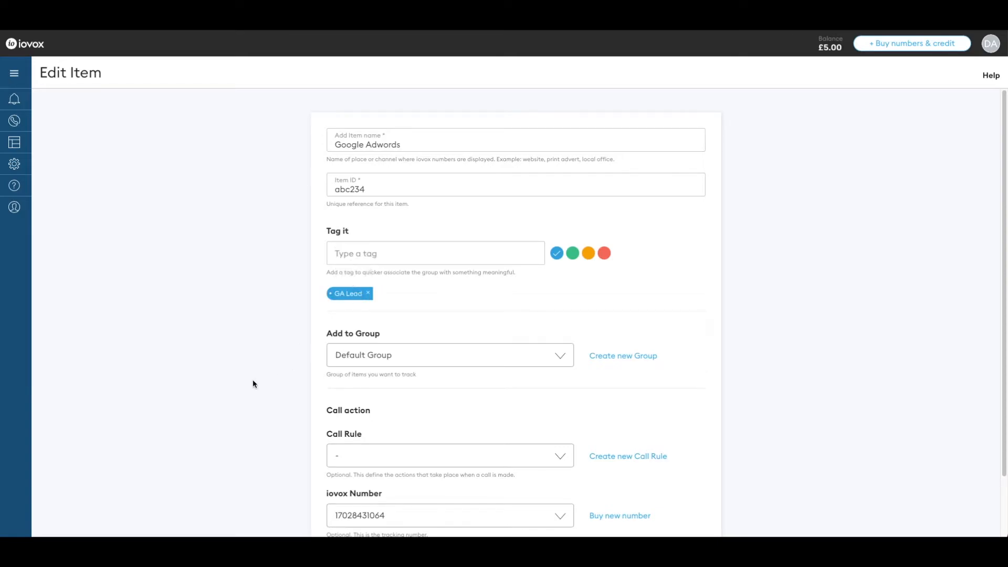
Put the item in Web Marketing Campaign with the whisper call rule, keep its Las Vegas tracking number, and save.
scroll(253, 384, down, 1)
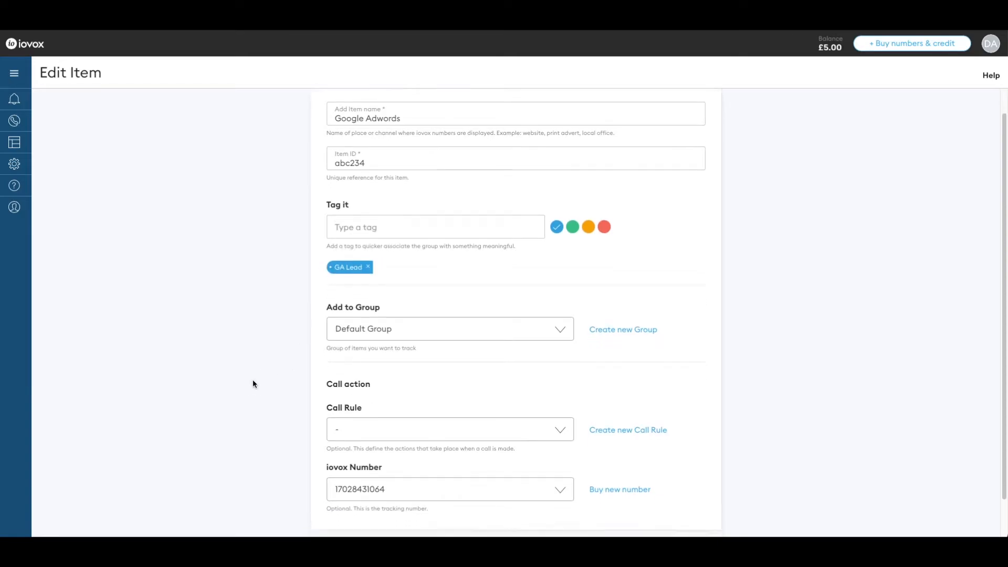
click(371, 324)
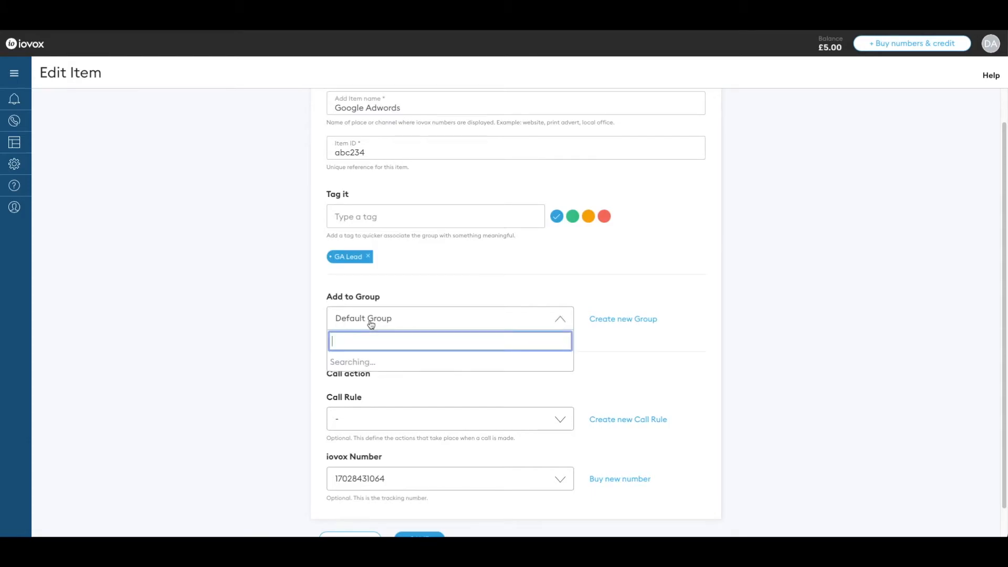
click(389, 361)
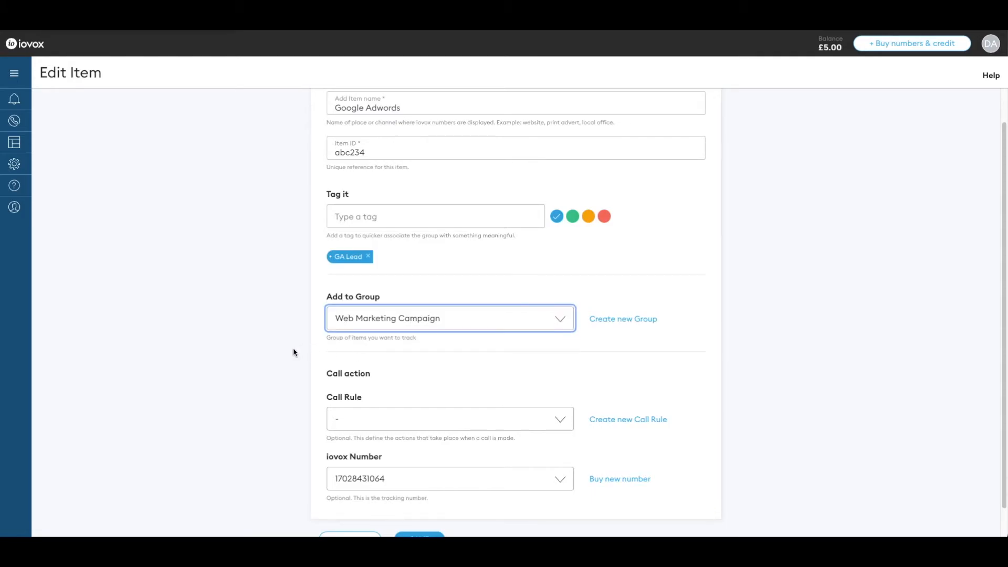
scroll(293, 349, down, 1)
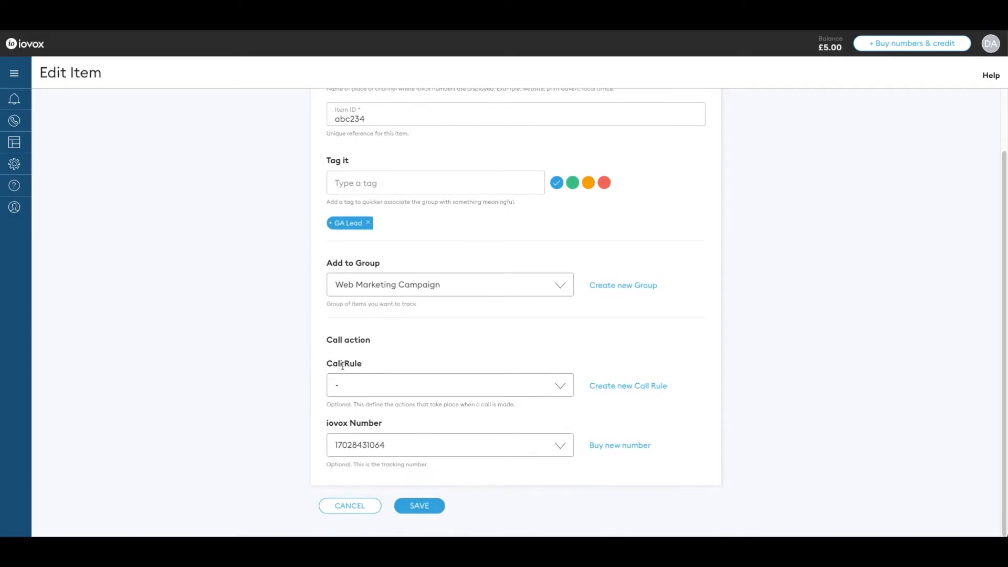
click(372, 386)
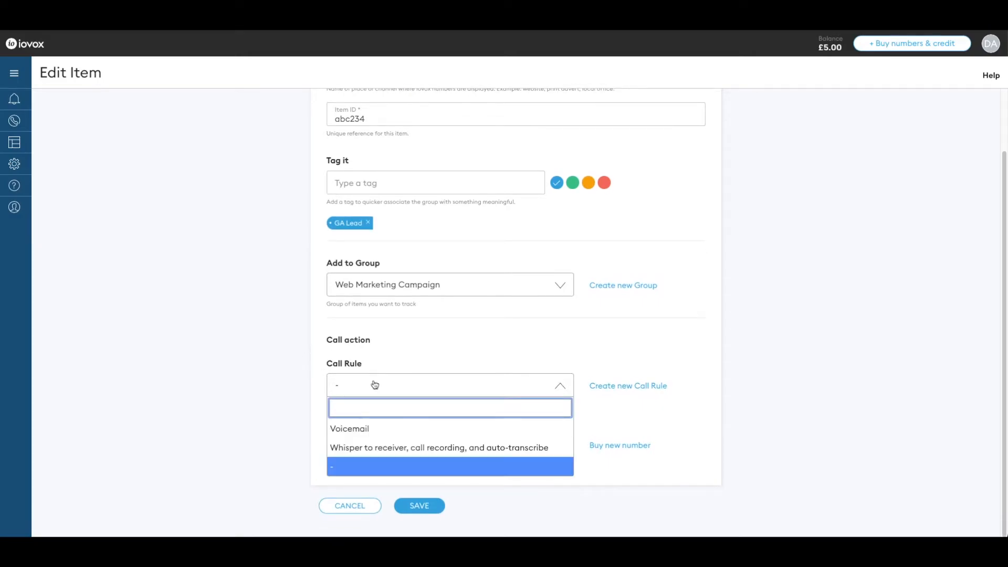
click(395, 450)
click(264, 398)
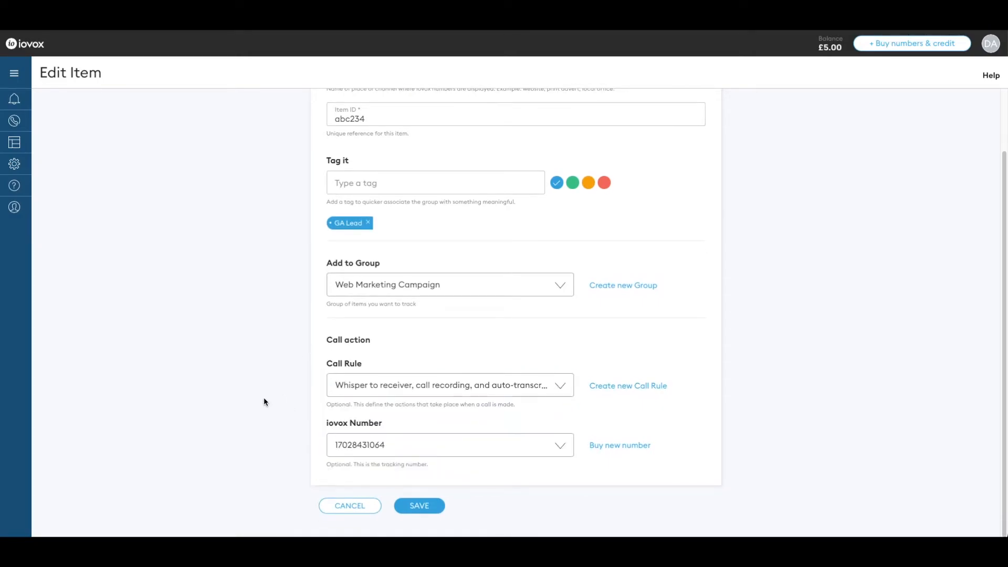
click(429, 449)
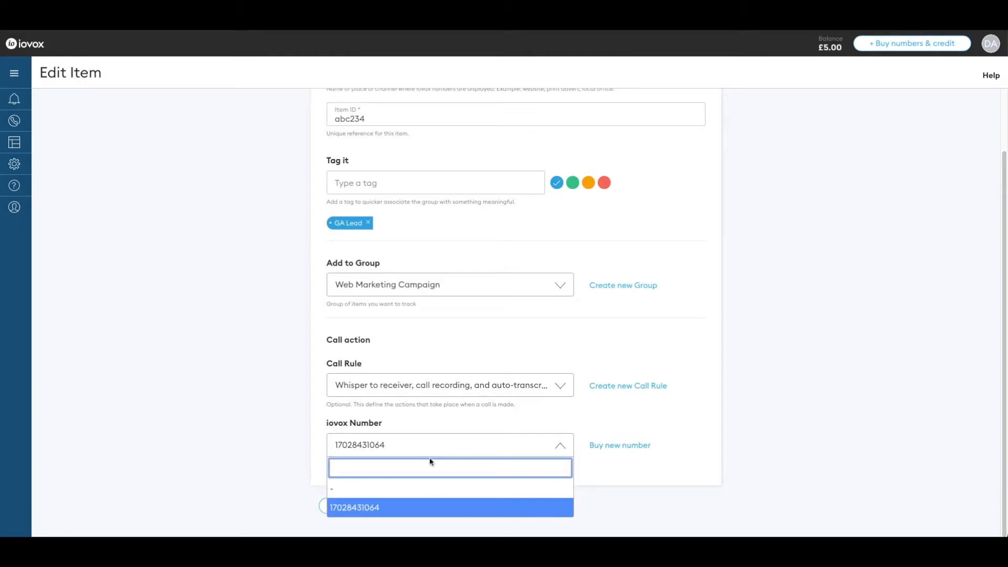
click(411, 507)
click(248, 439)
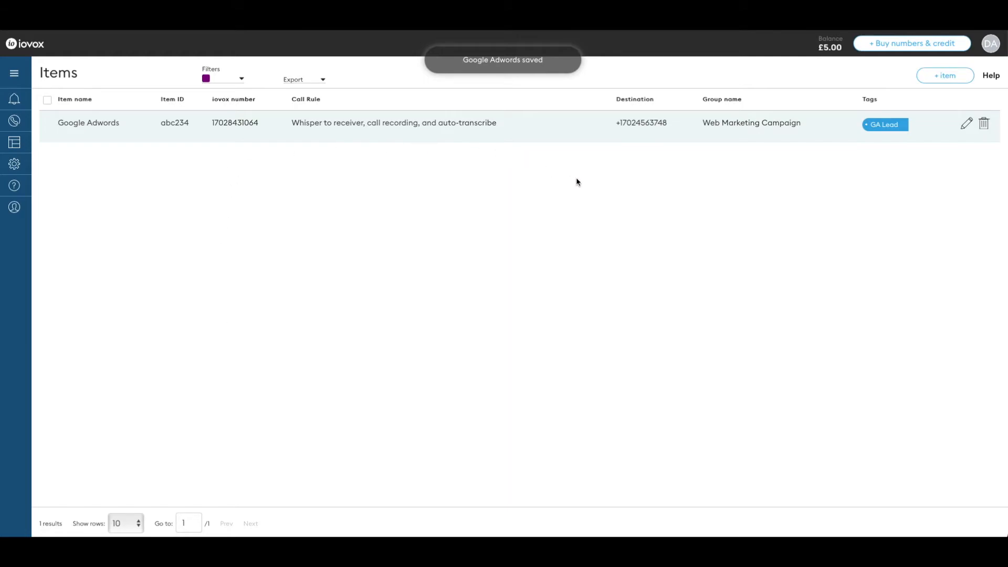
Check the Las Vegas number's details show item Google Adwords and the whisper call rule, then close them.
mouse_move(16, 227)
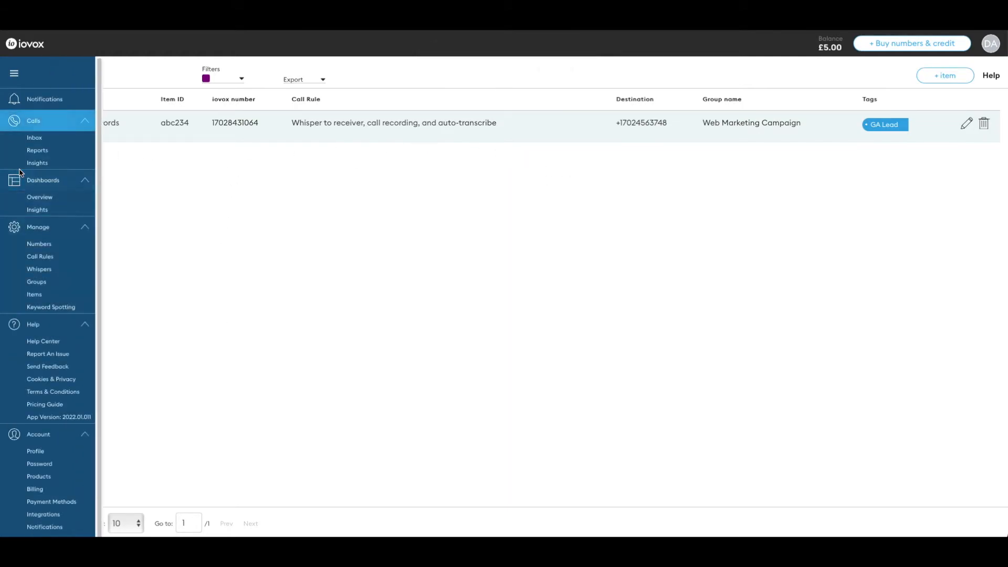
click(43, 245)
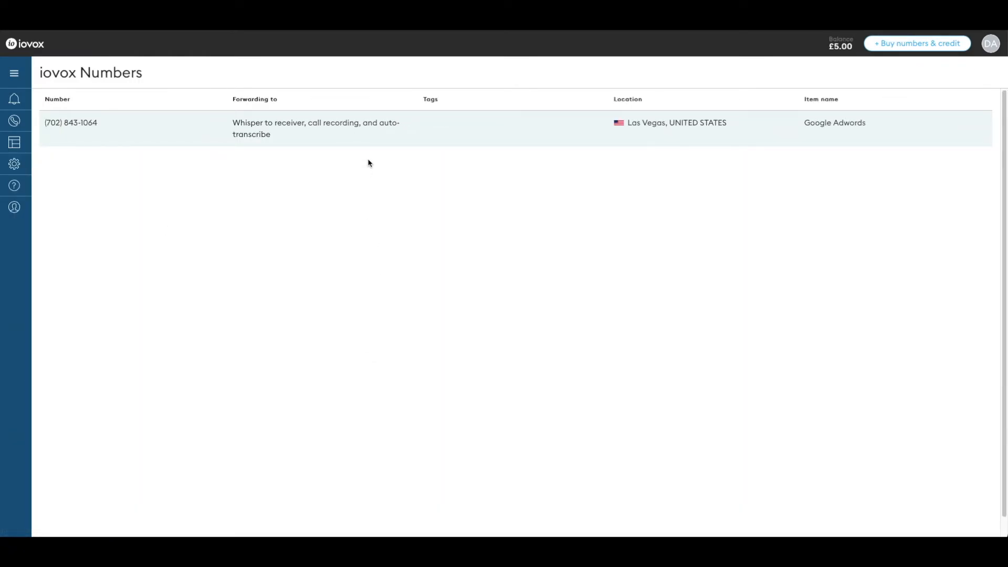
click(381, 142)
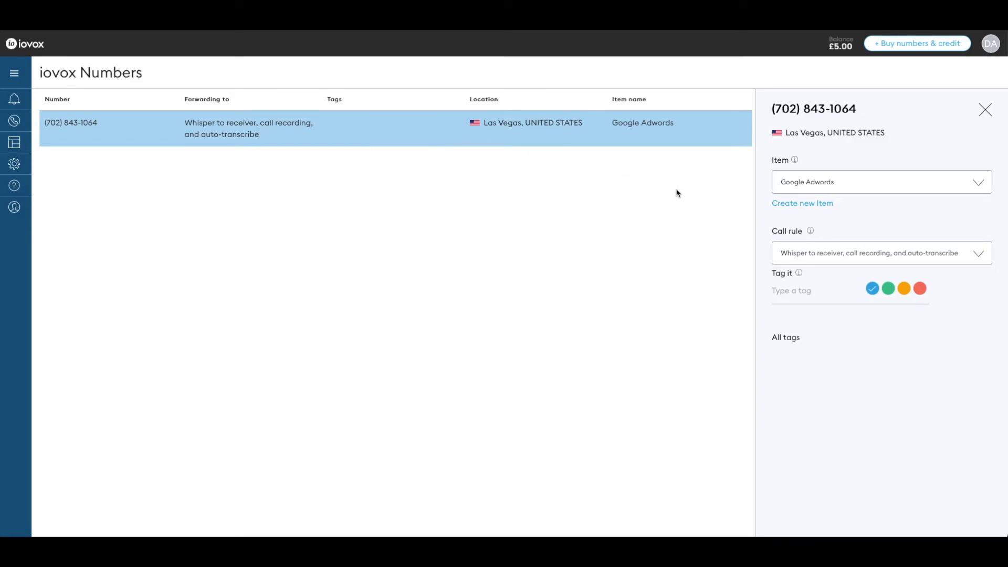
click(906, 188)
click(872, 171)
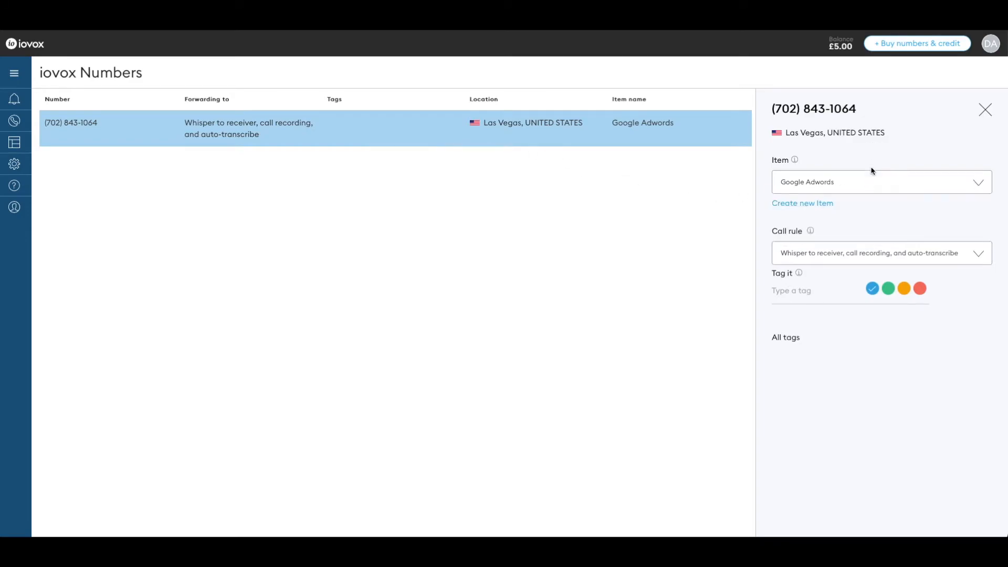
click(846, 253)
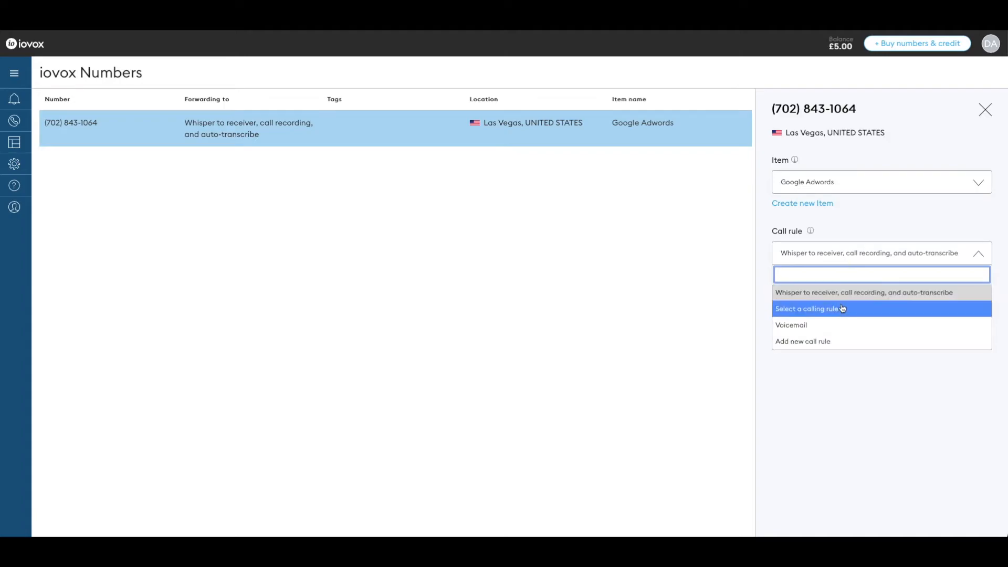
click(859, 228)
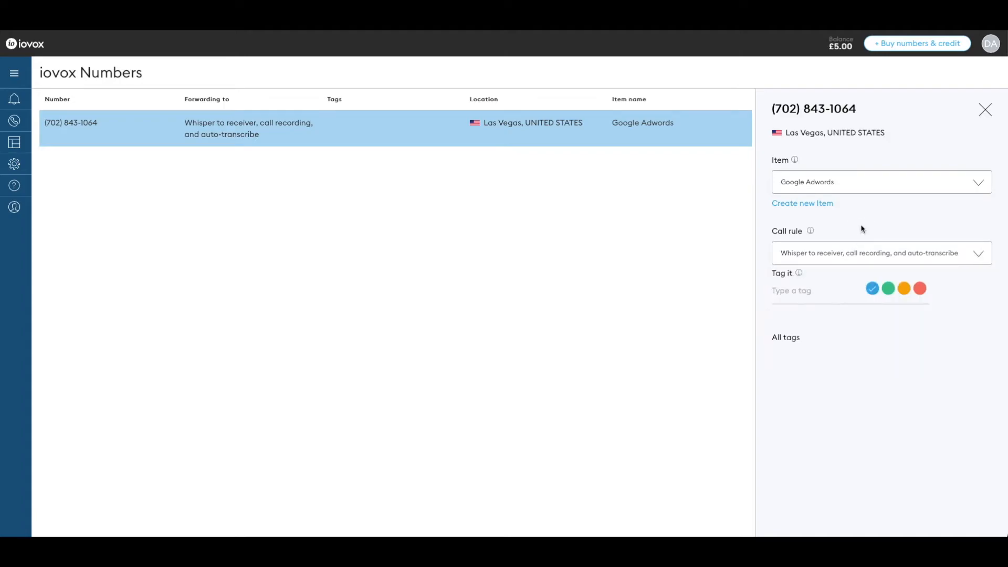
click(984, 109)
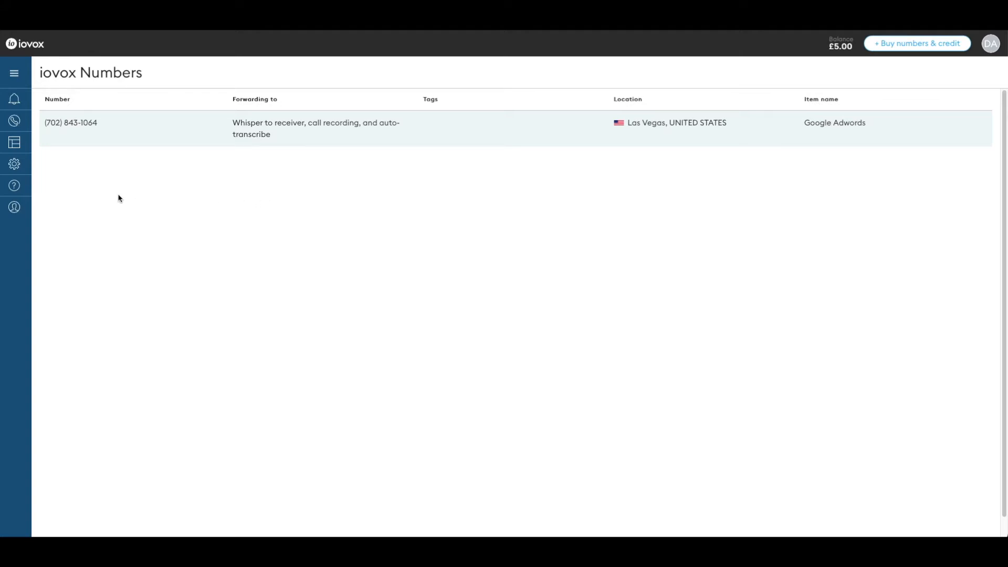
mouse_move(18, 157)
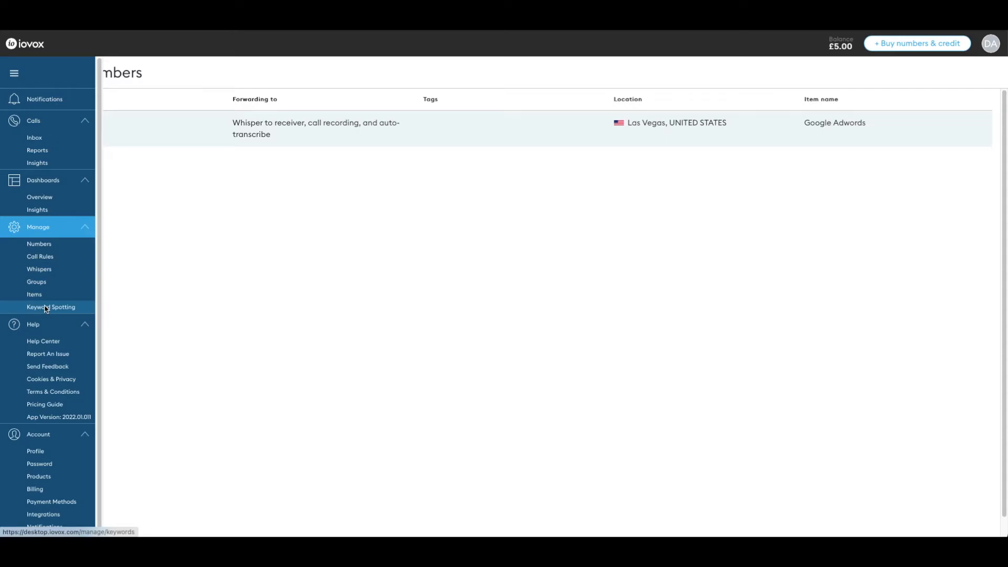
Start a new keyword spotting rule named Viewing, keeping Speakers as the match target.
click(46, 307)
click(534, 384)
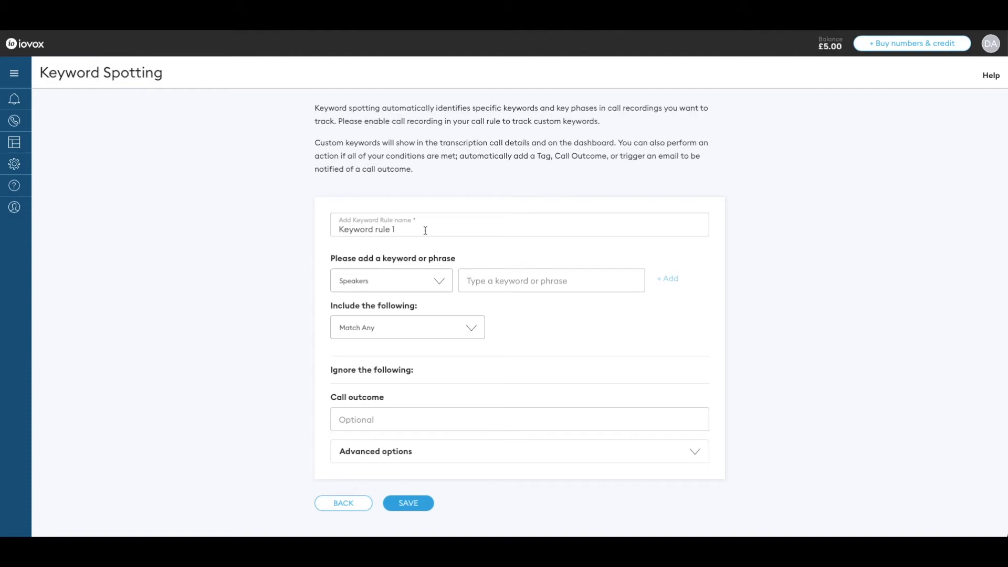
triple_click(426, 230)
text(Viewing)
click(378, 280)
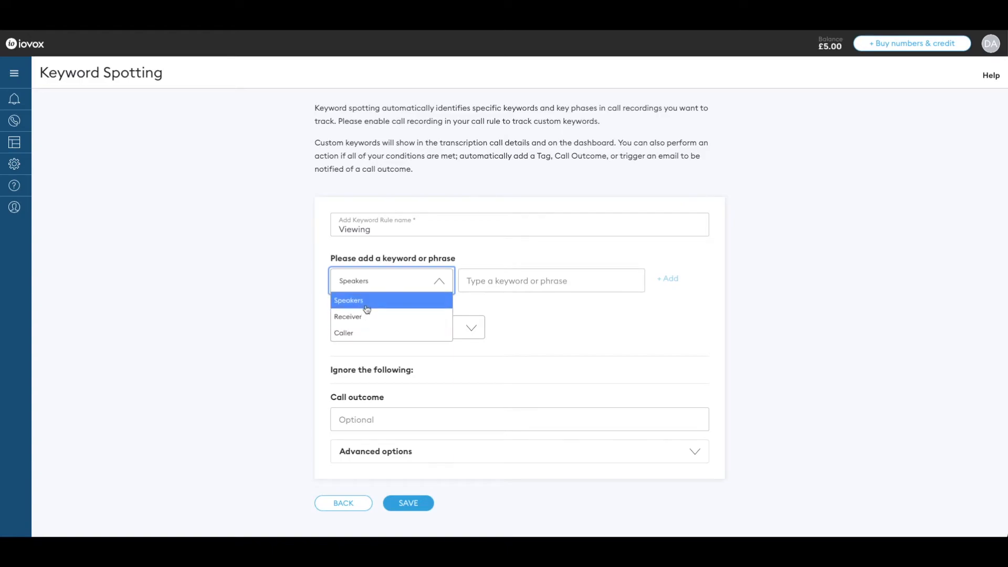
click(366, 300)
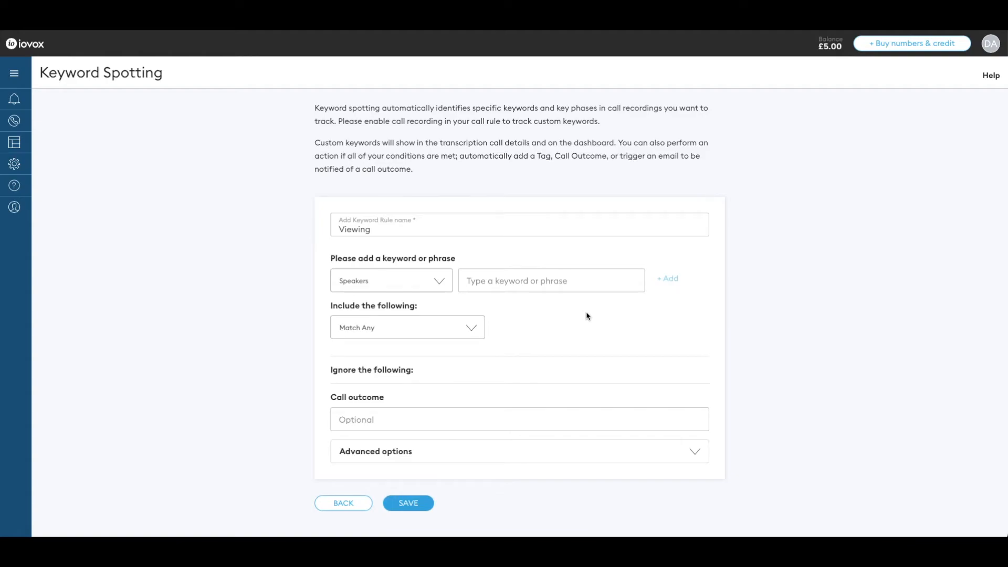
Add the spoken keywords Interested, Time and View*.
text(Interestef)
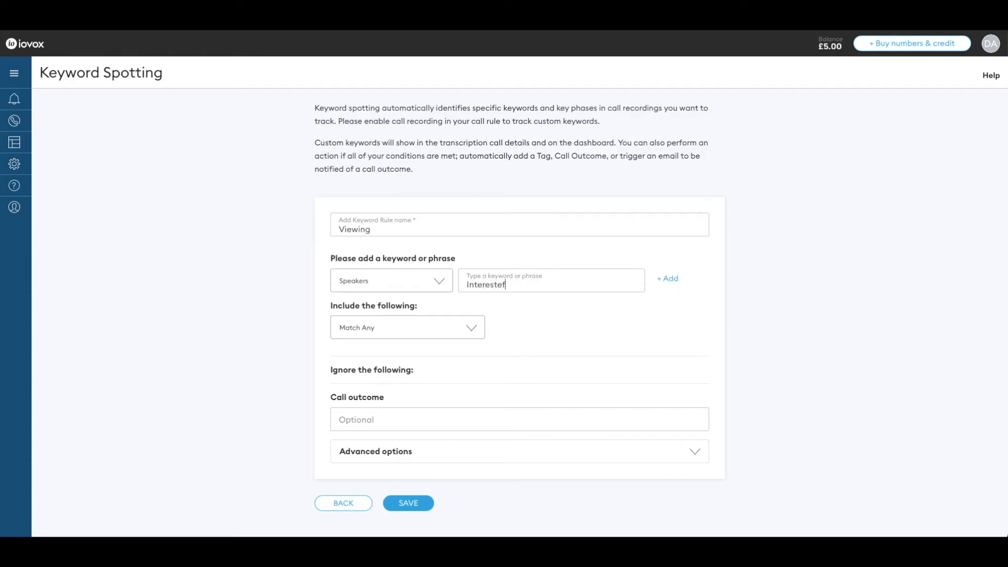
key(BackSpace)
text(d)
key(Return)
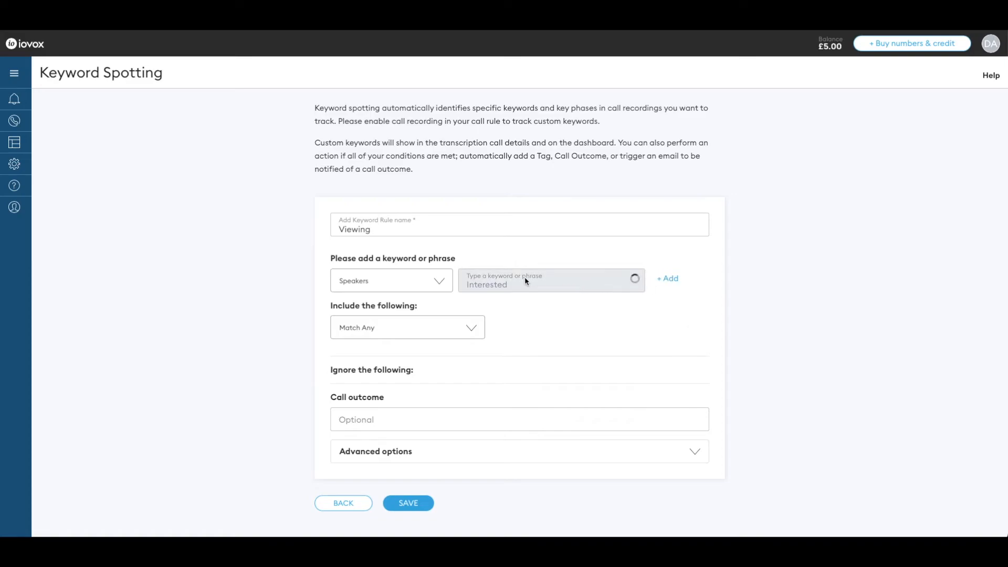
text(Tim)
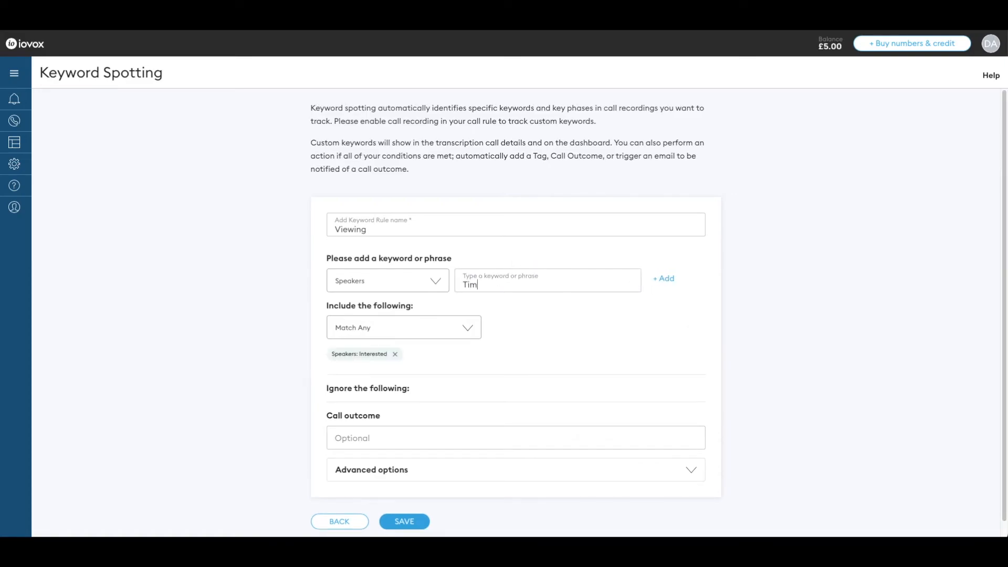
text(e)
click(663, 284)
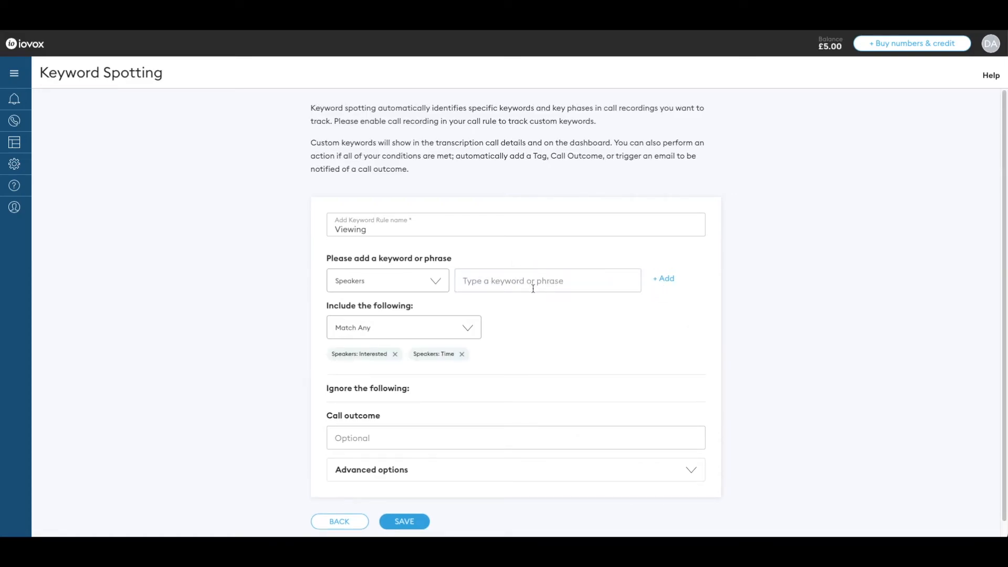
text(View*)
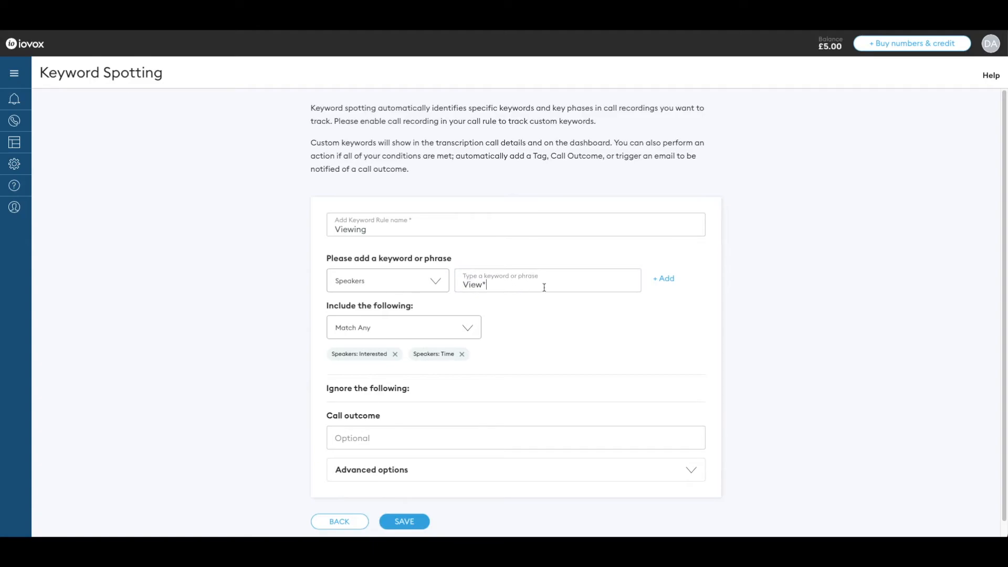
click(671, 279)
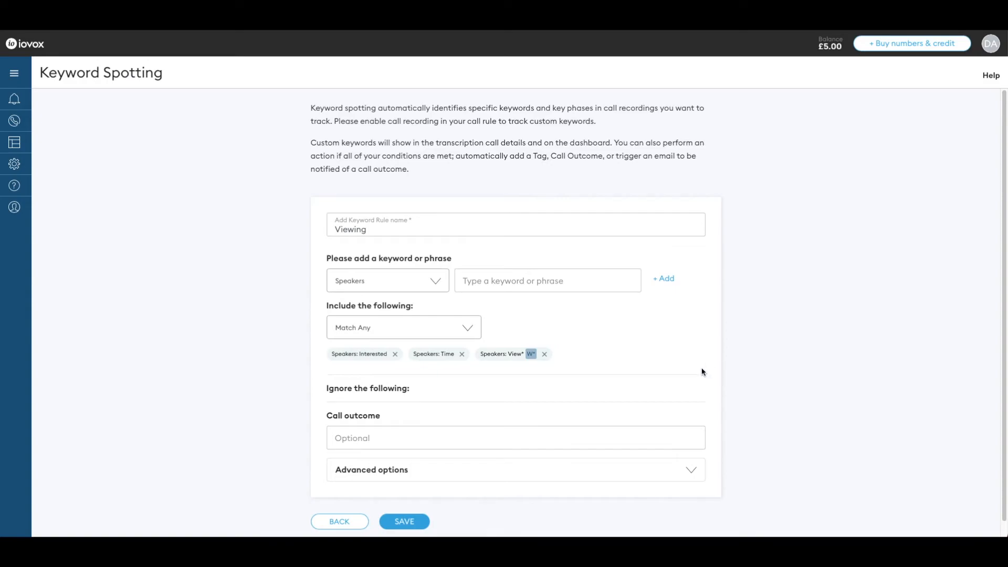
Keep Match Any, set the call outcome to 'Viewing booked', and save the rule.
scroll(619, 378, down, 1)
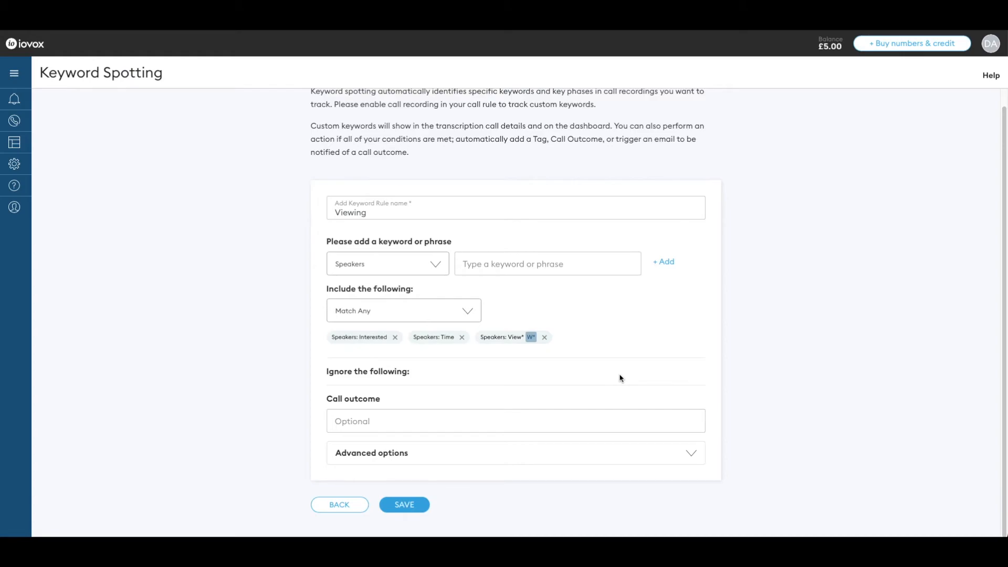
click(466, 313)
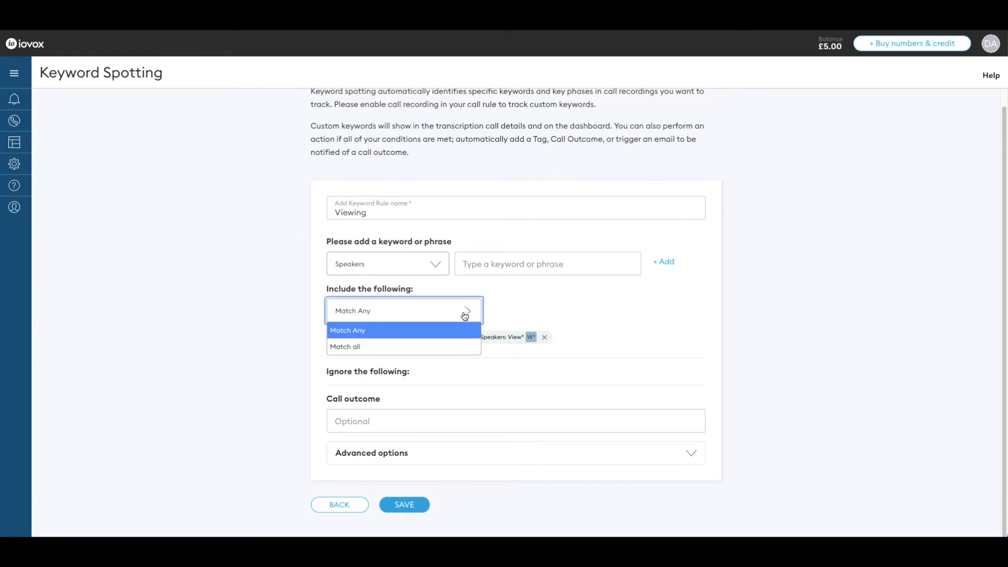
click(452, 330)
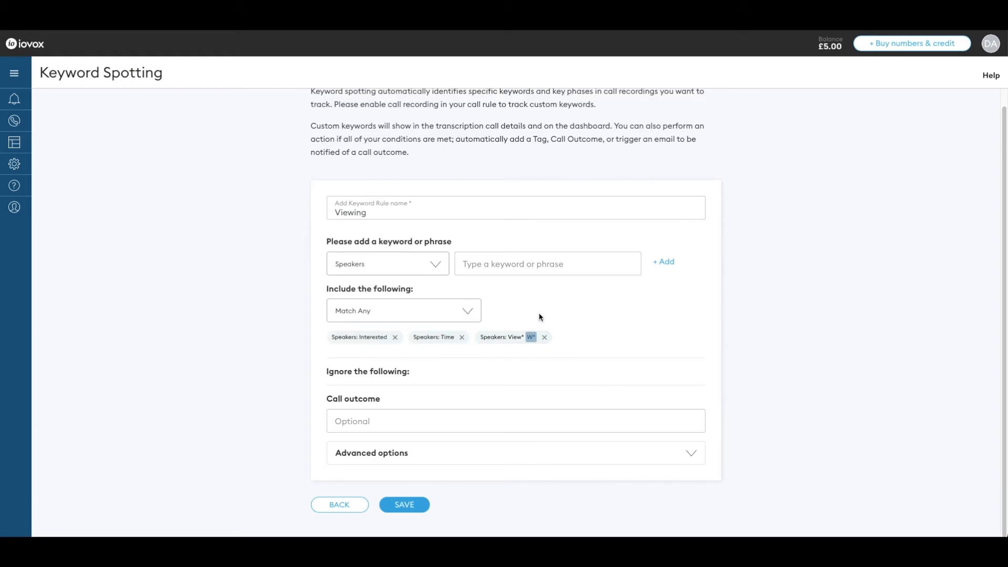
click(461, 415)
text(Viewing booked)
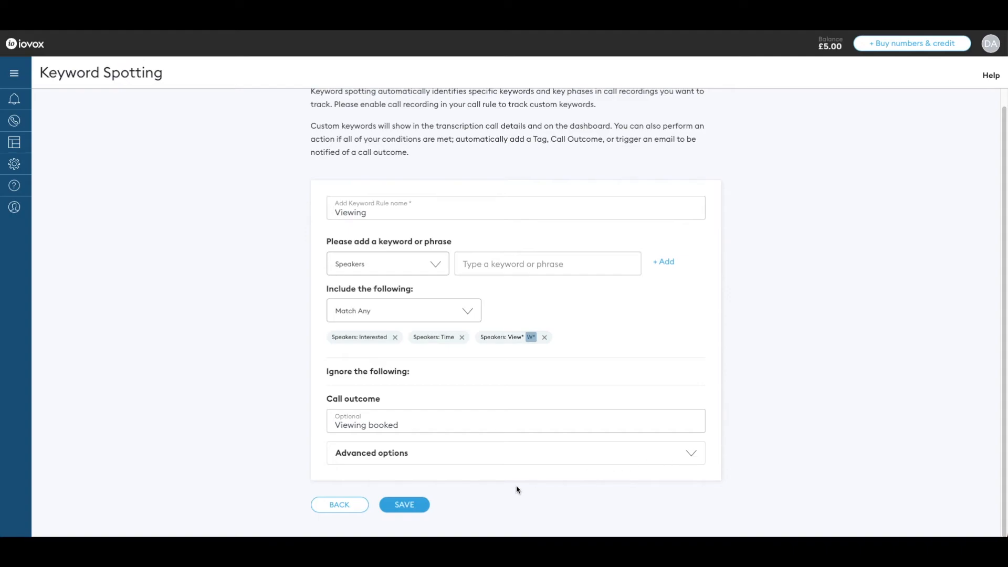
click(404, 504)
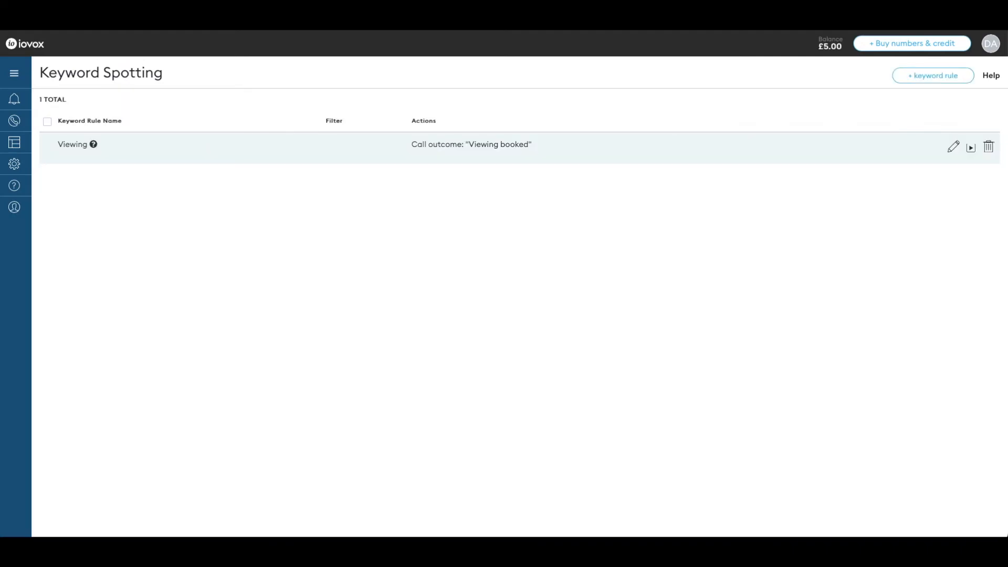
Check the Google Adwords item's whisper, record and transcribe rule under Manage > Items, then go to Calls > Insights.
mouse_move(32, 234)
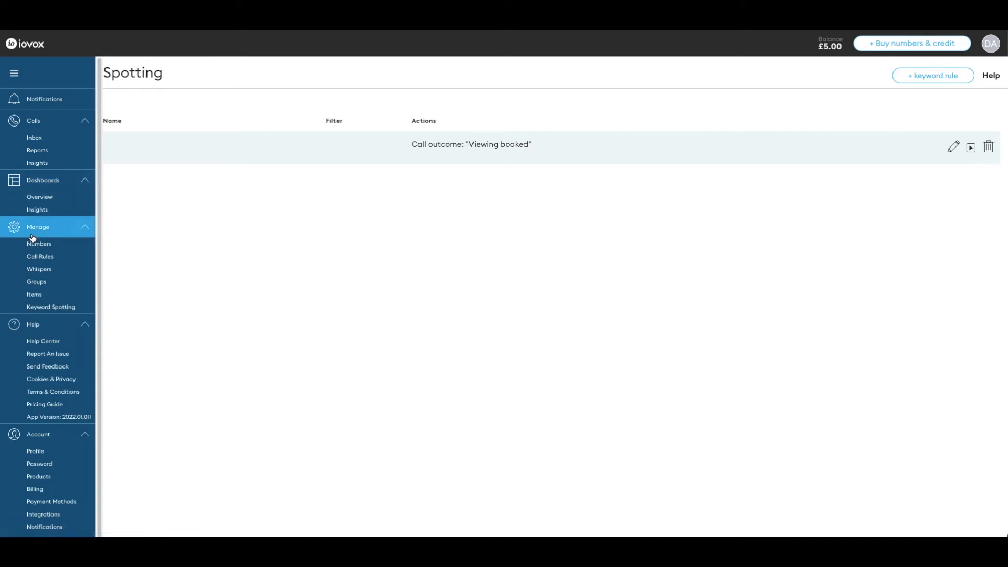
click(40, 299)
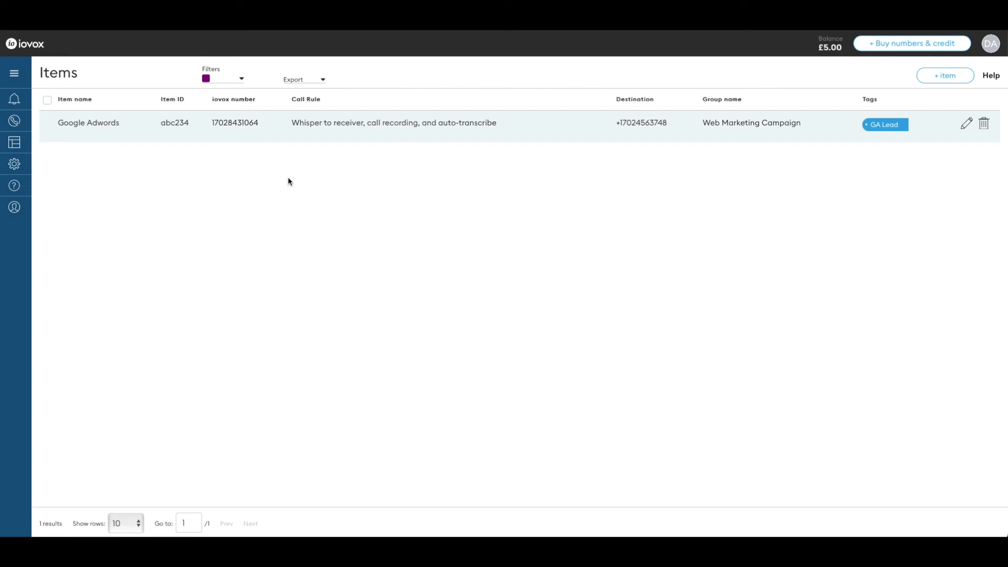
mouse_move(21, 147)
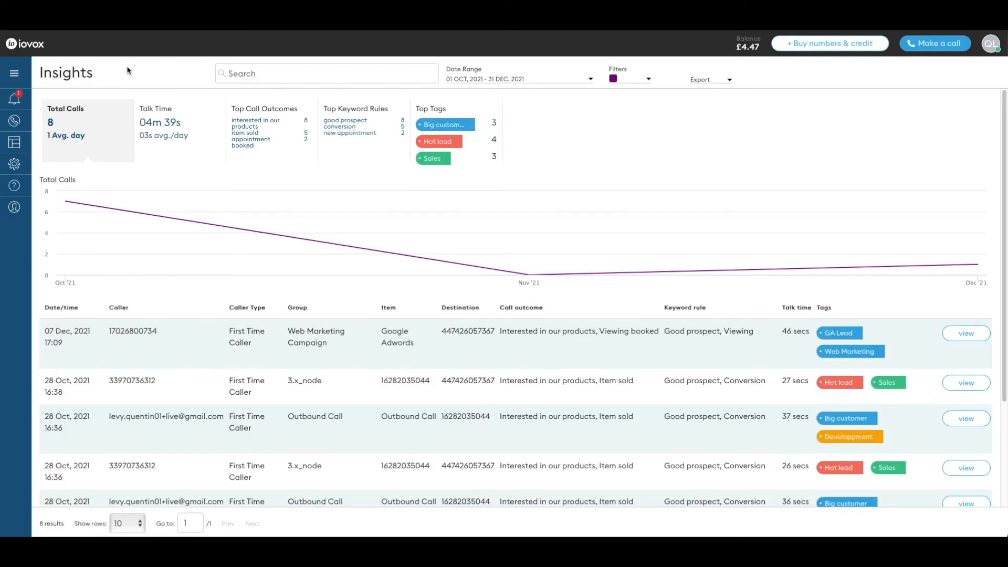
click(187, 132)
click(260, 135)
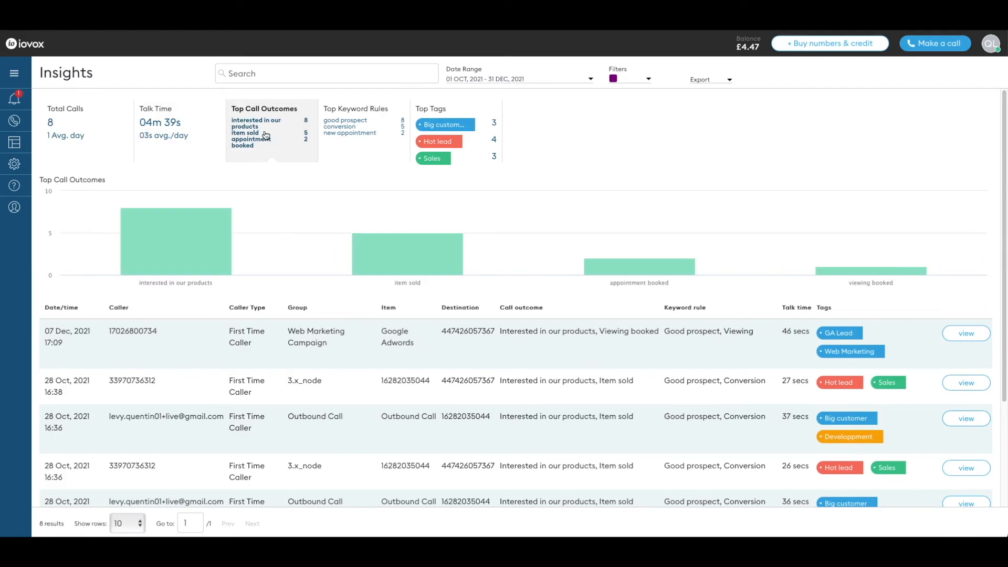
click(361, 135)
click(447, 135)
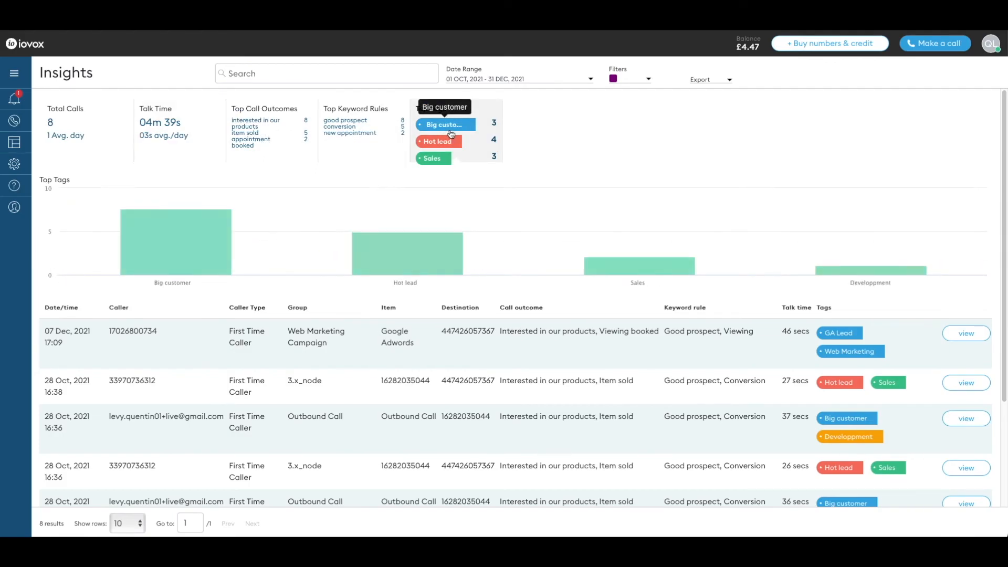
click(74, 124)
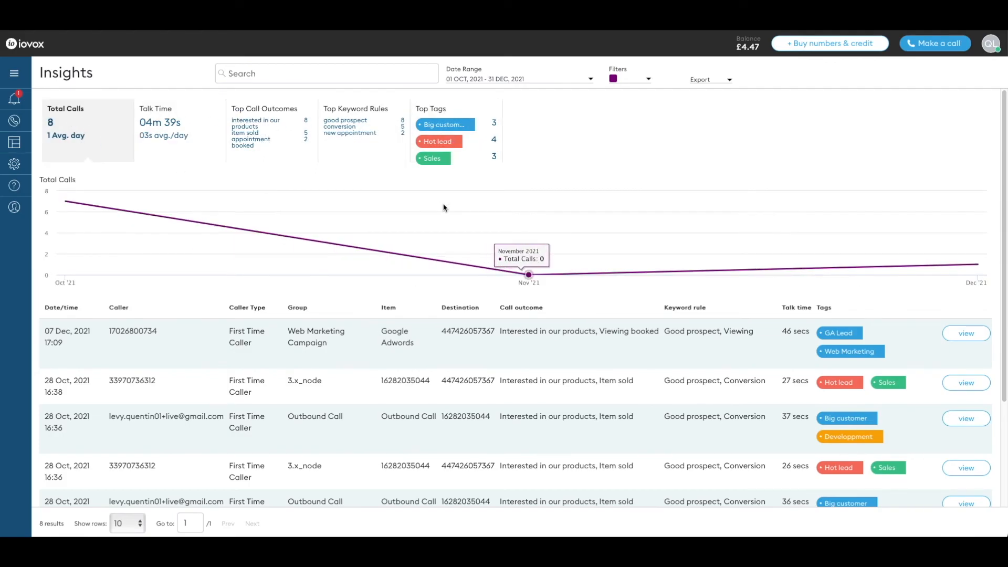
scroll(527, 262, down, 1)
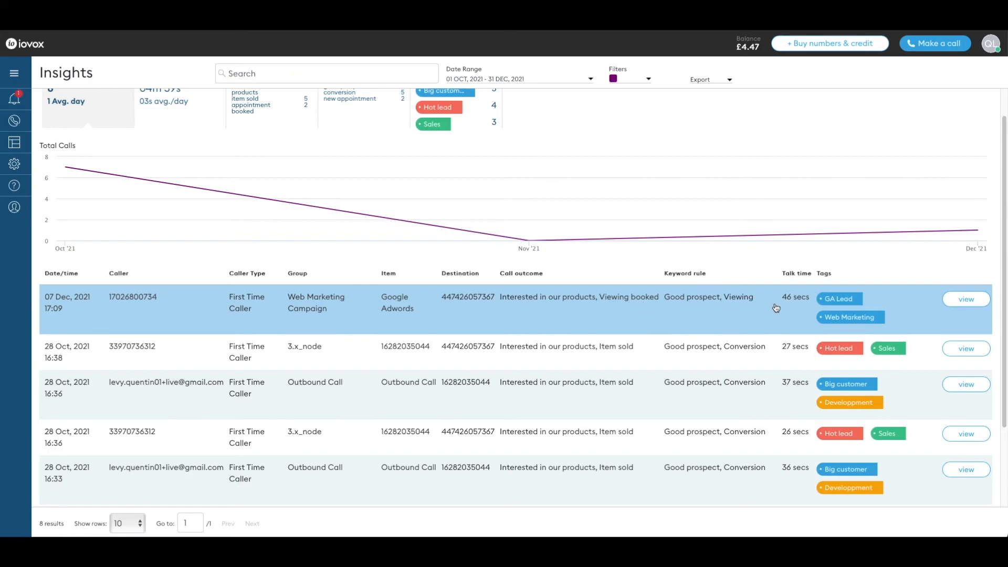
Open the 7 Dec 2021 call's full transcription and highlight its 'Viewing 3' keyword matches.
click(972, 301)
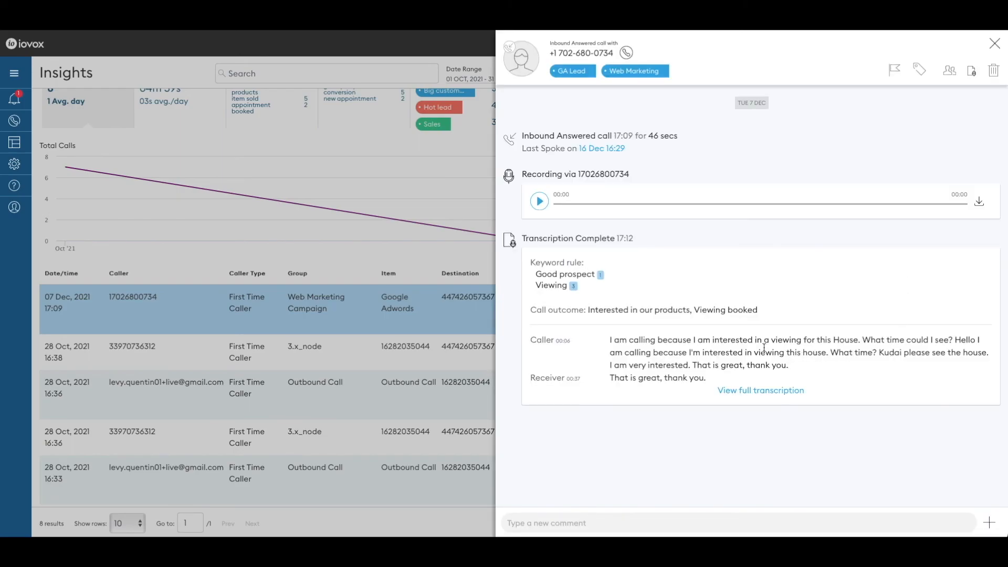
click(759, 390)
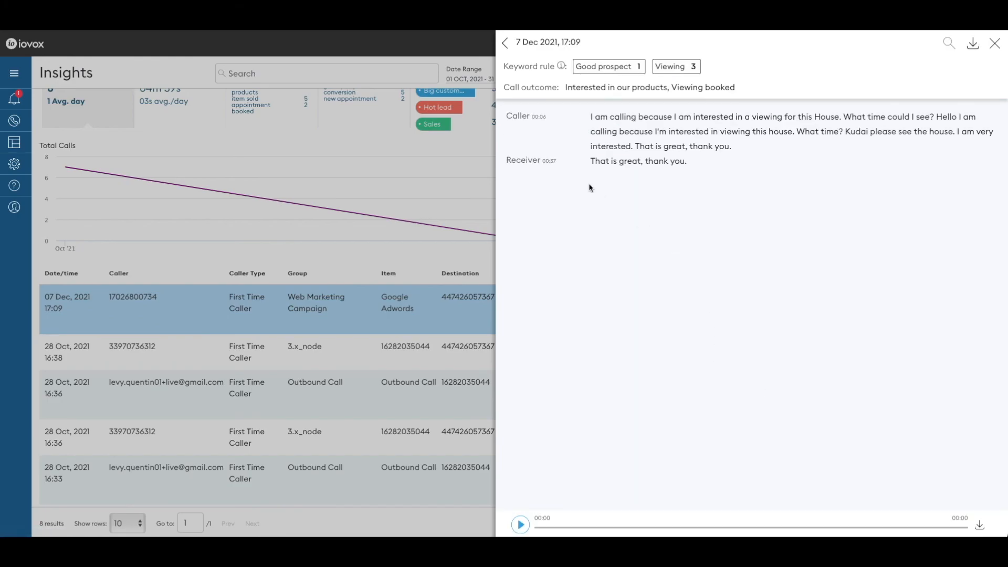
click(667, 71)
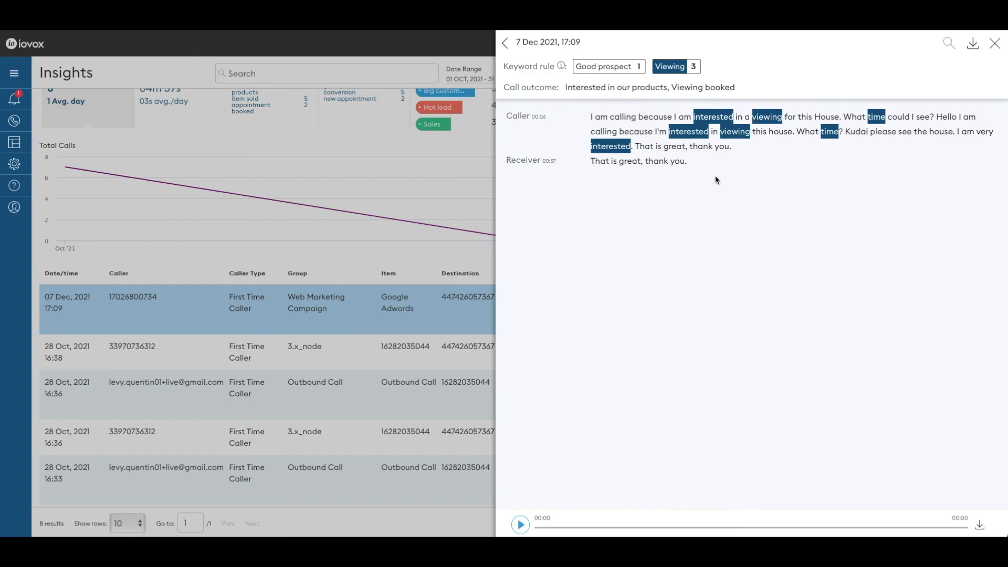
Export the transcript as transcription_2021-12-07_1709.pdf, review it in Preview, then return to the Insights call table.
click(972, 45)
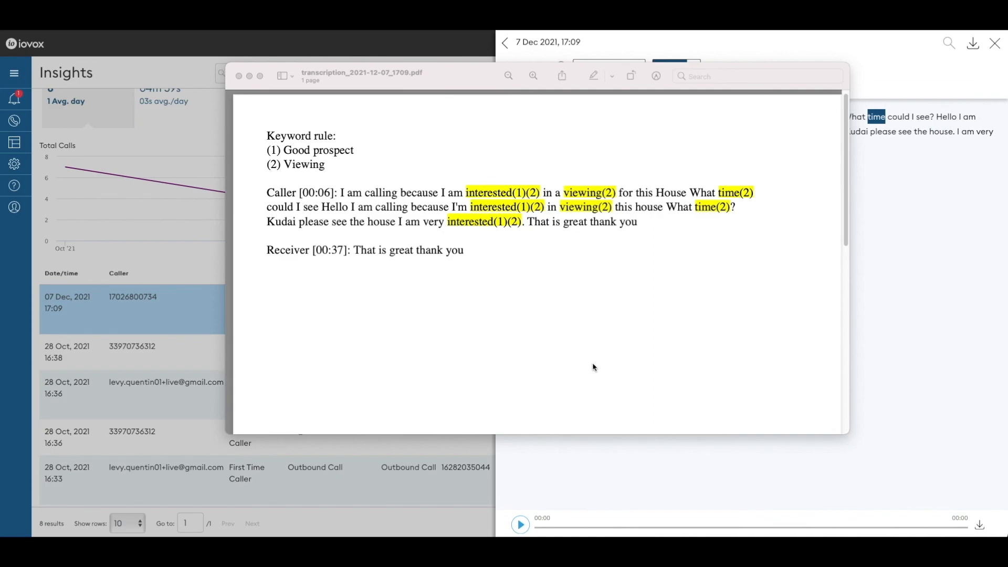
click(554, 221)
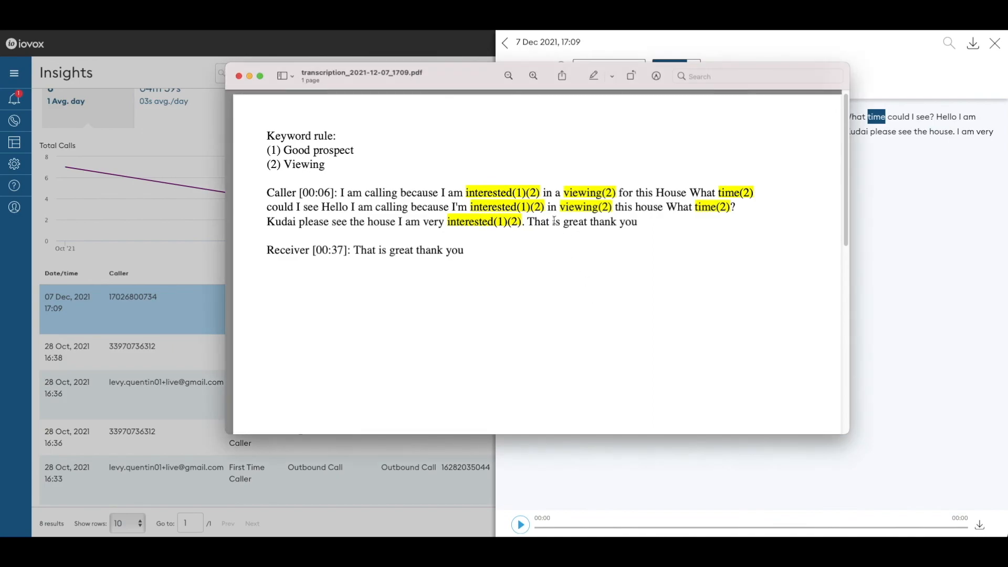
click(239, 77)
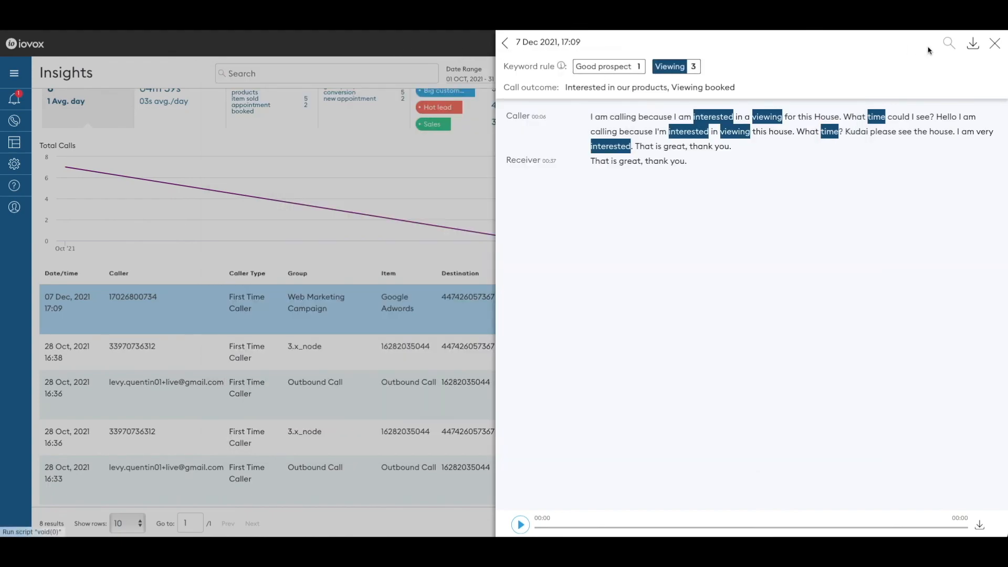
click(994, 43)
click(700, 80)
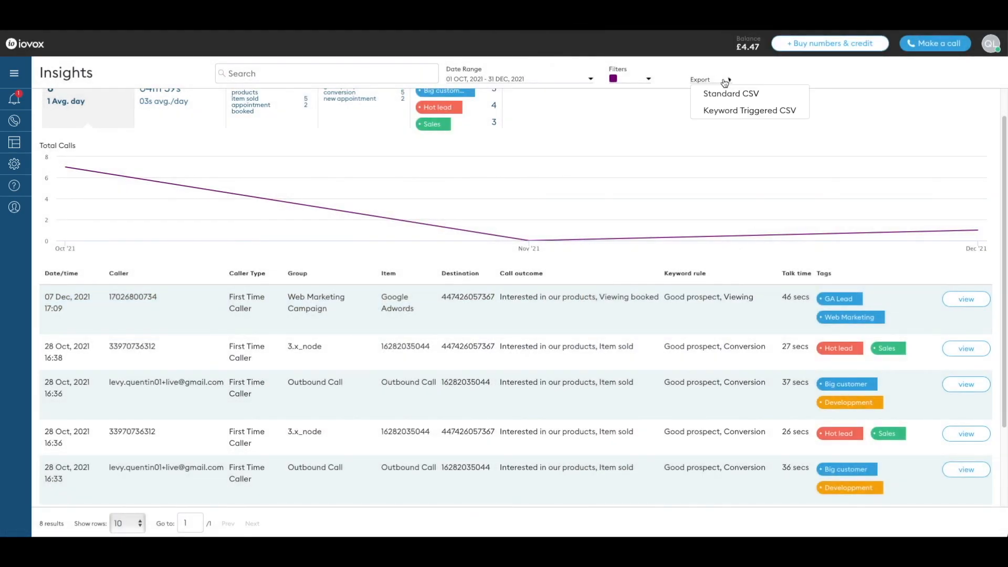